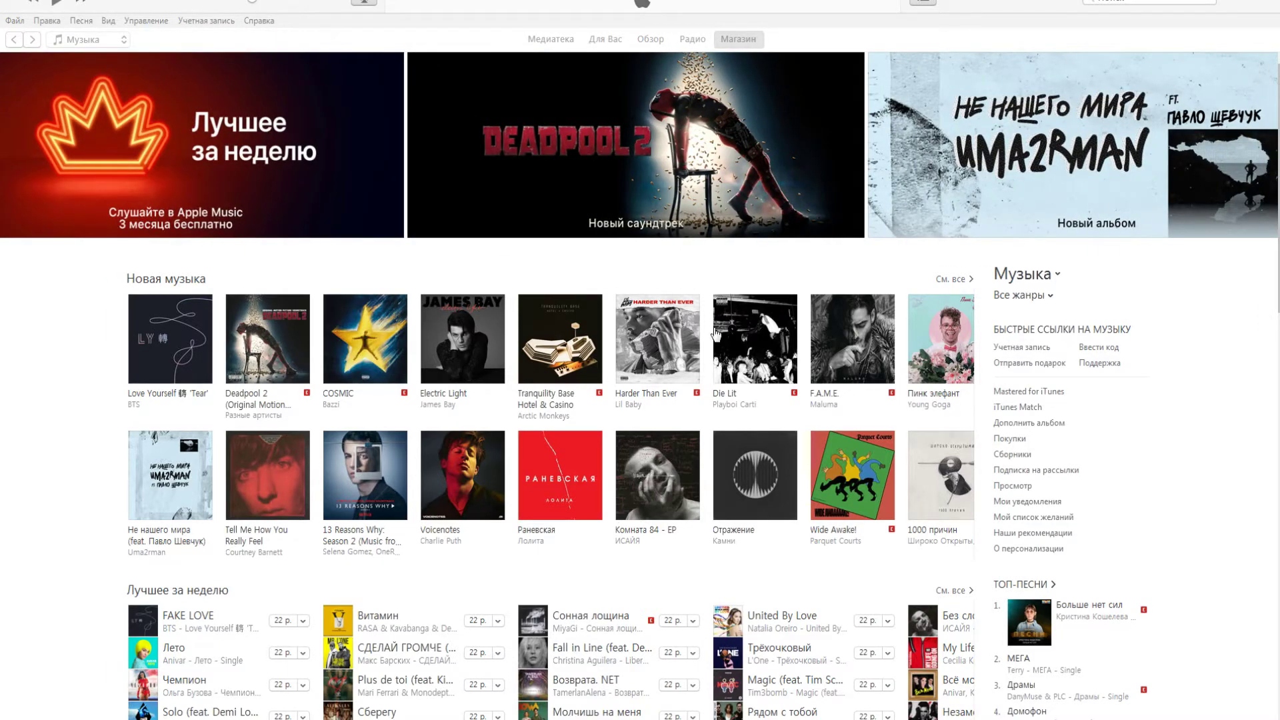
Switch the iTunes Store media type to Программы (apps)
left_click(140, 46)
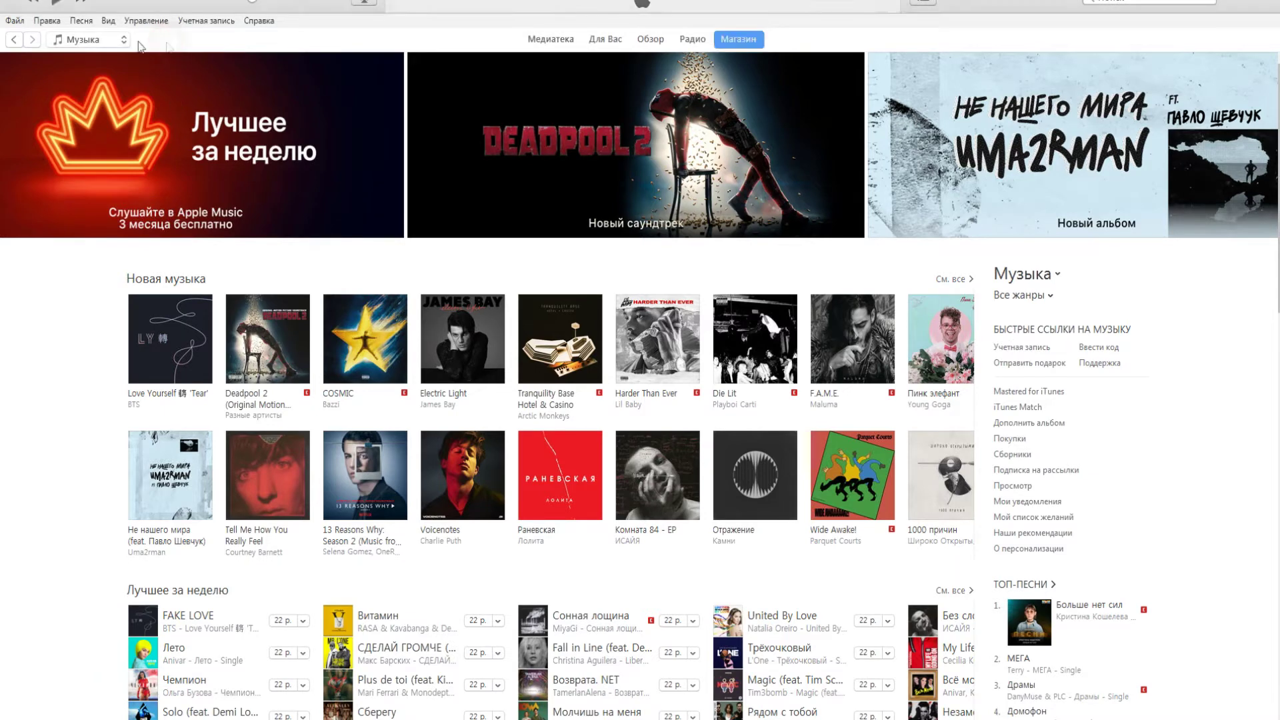
left_click(104, 41)
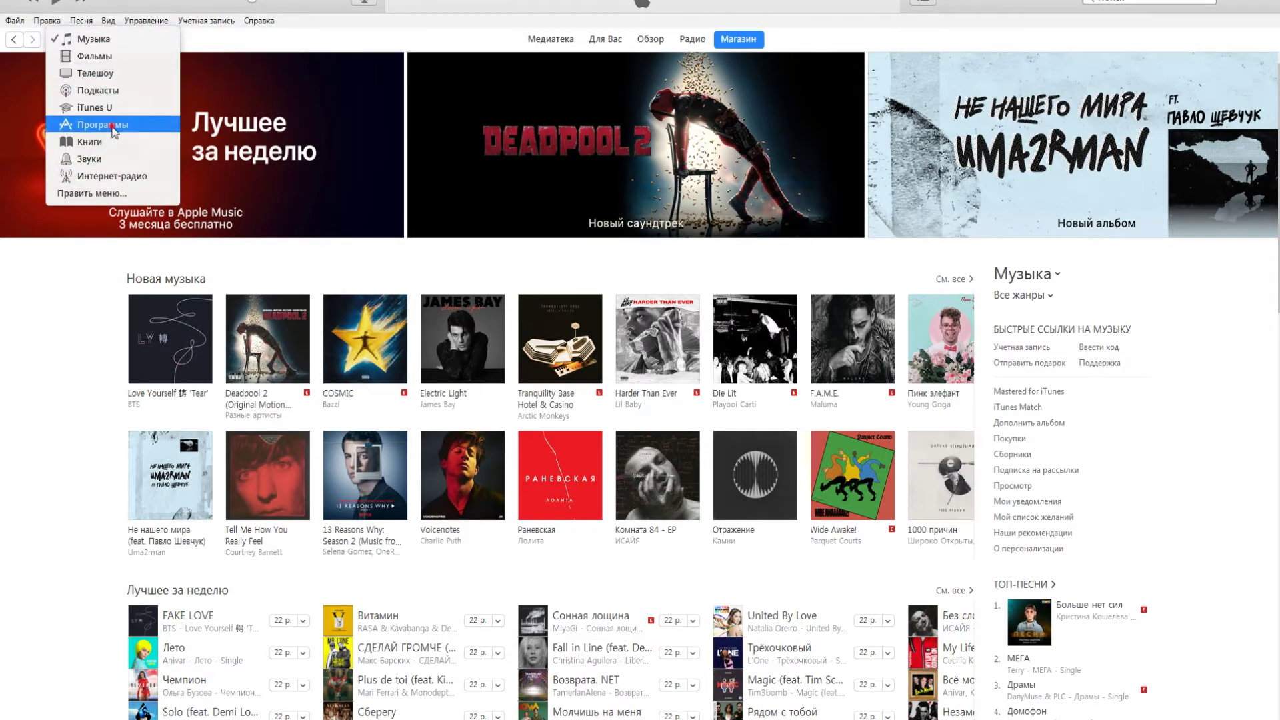
left_click(112, 127)
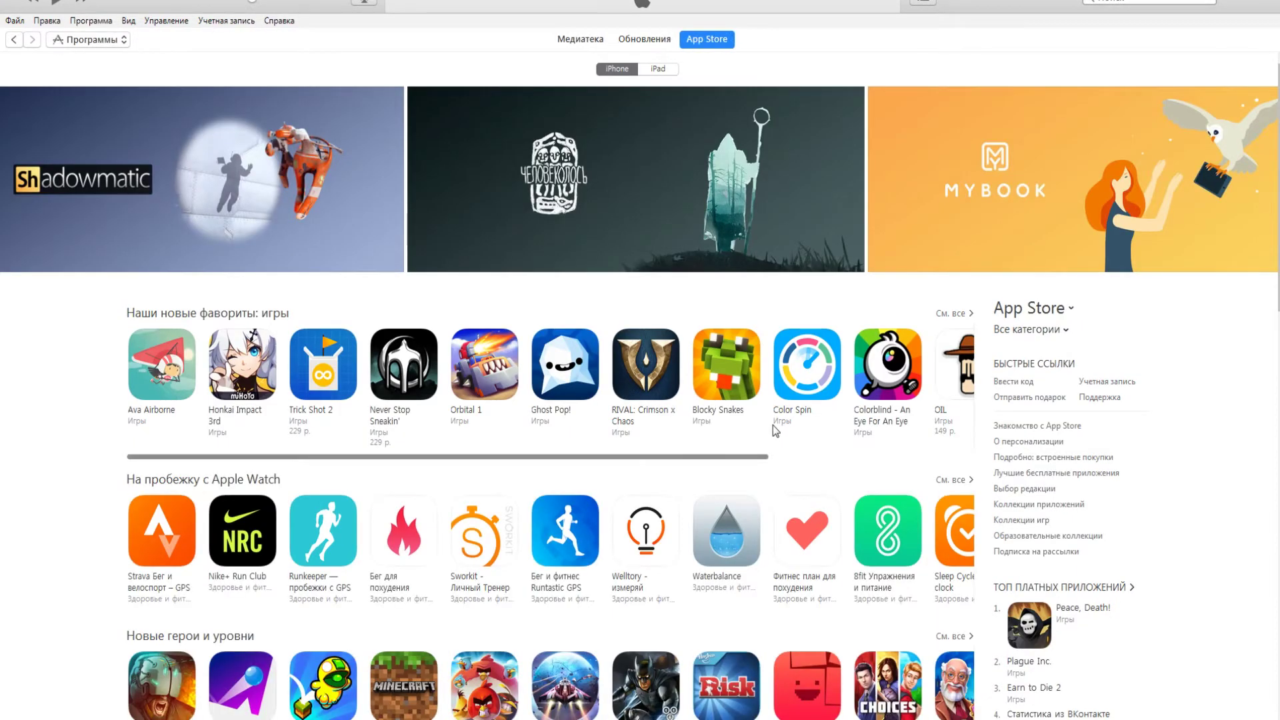
Change the store country to 日本 (Japan) from the footer's country chooser
scroll(773, 425, "down", 15)
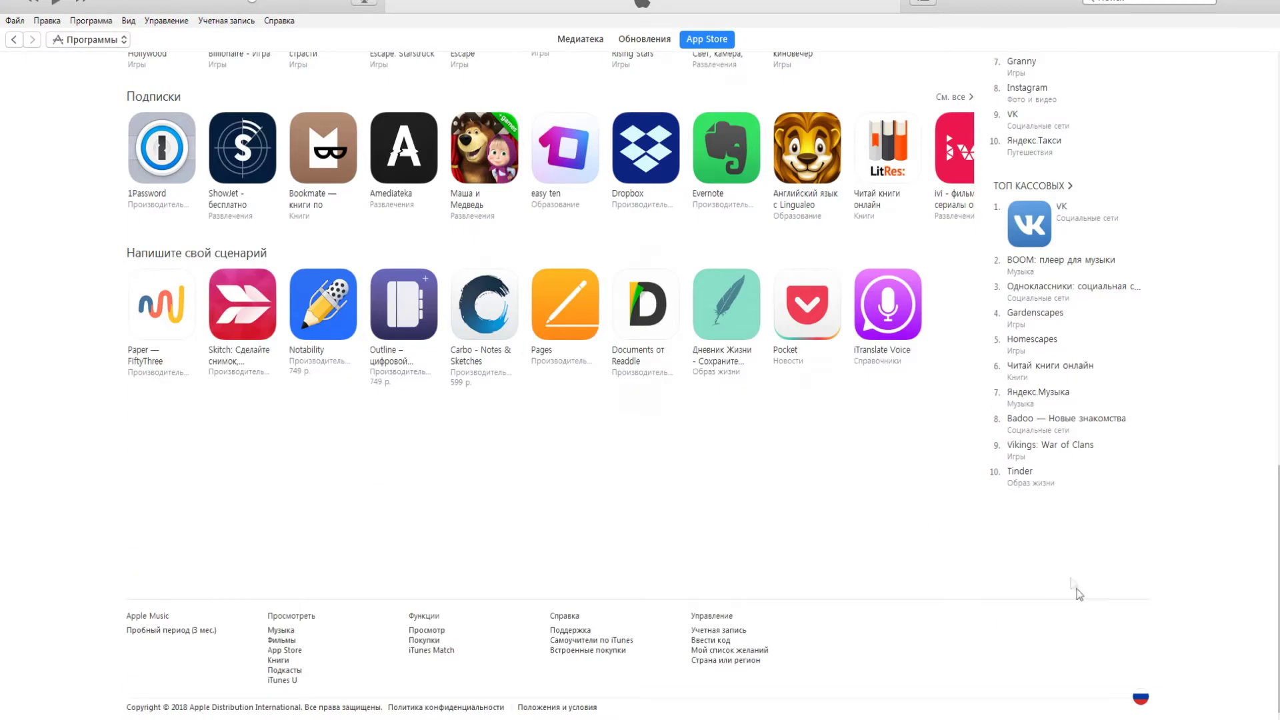
left_click(1135, 699)
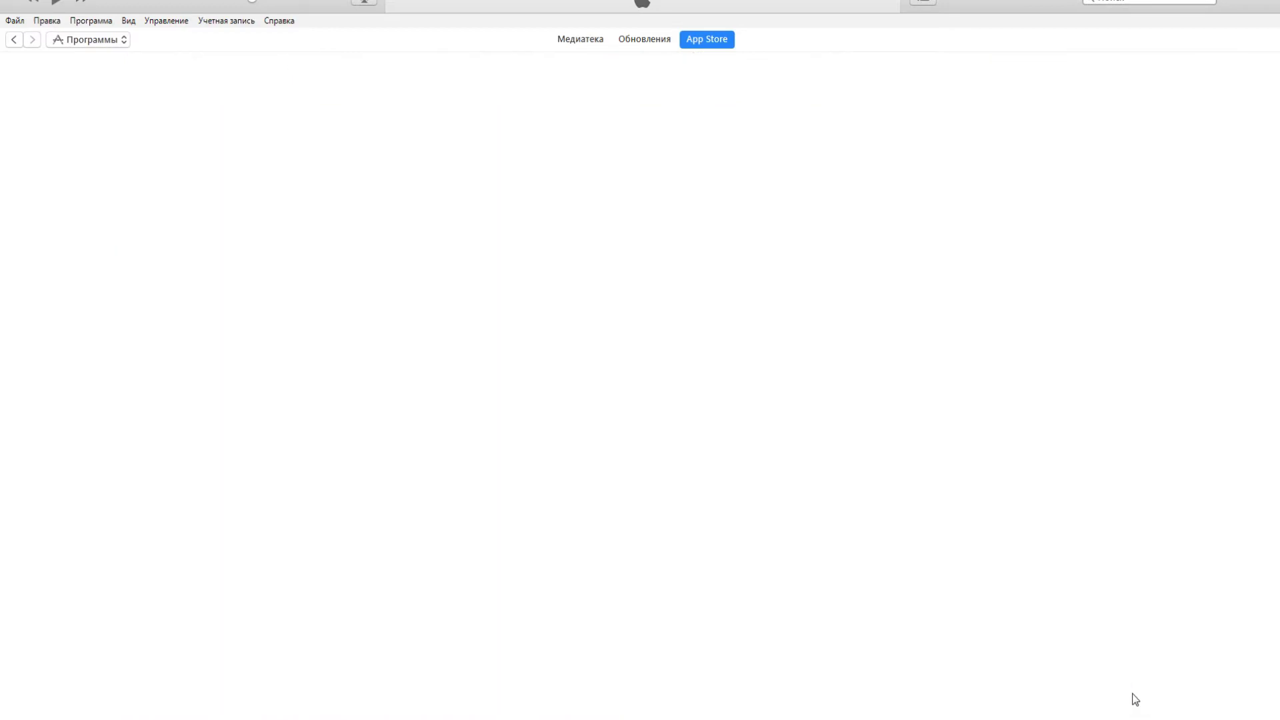
scroll(855, 583, "down", 5)
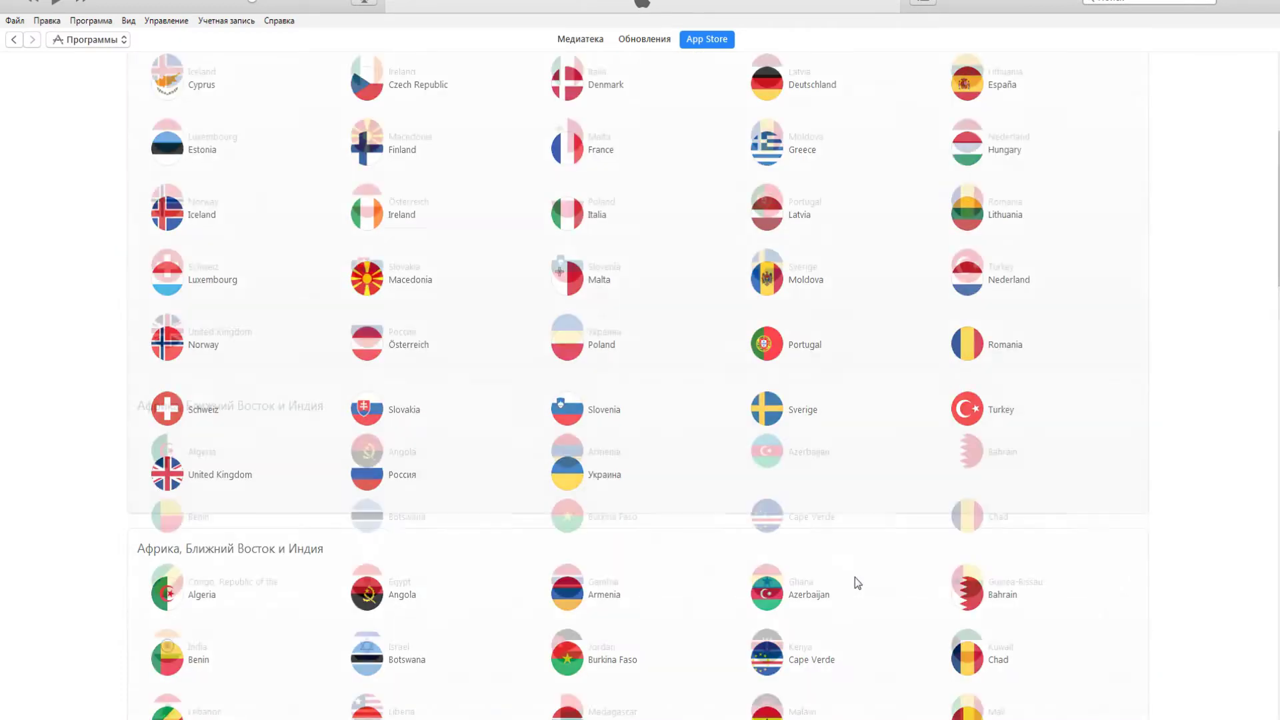
scroll(854, 577, "down", 15)
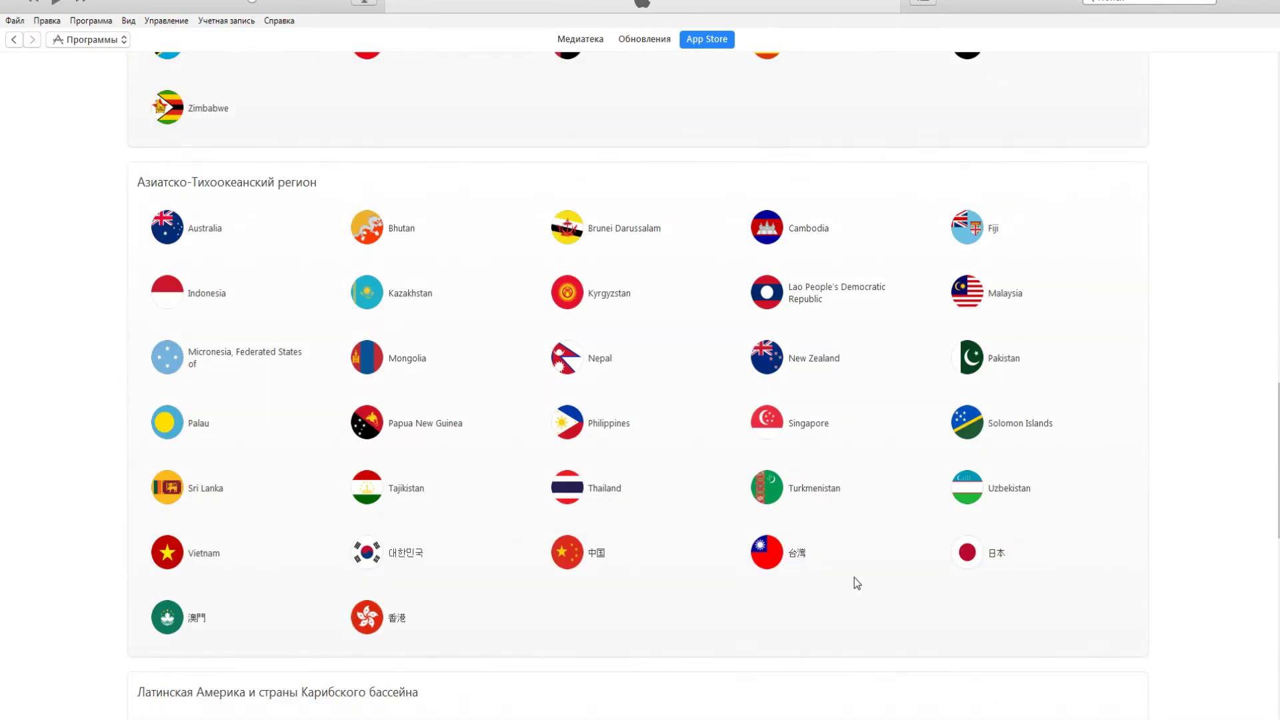
left_click(971, 554)
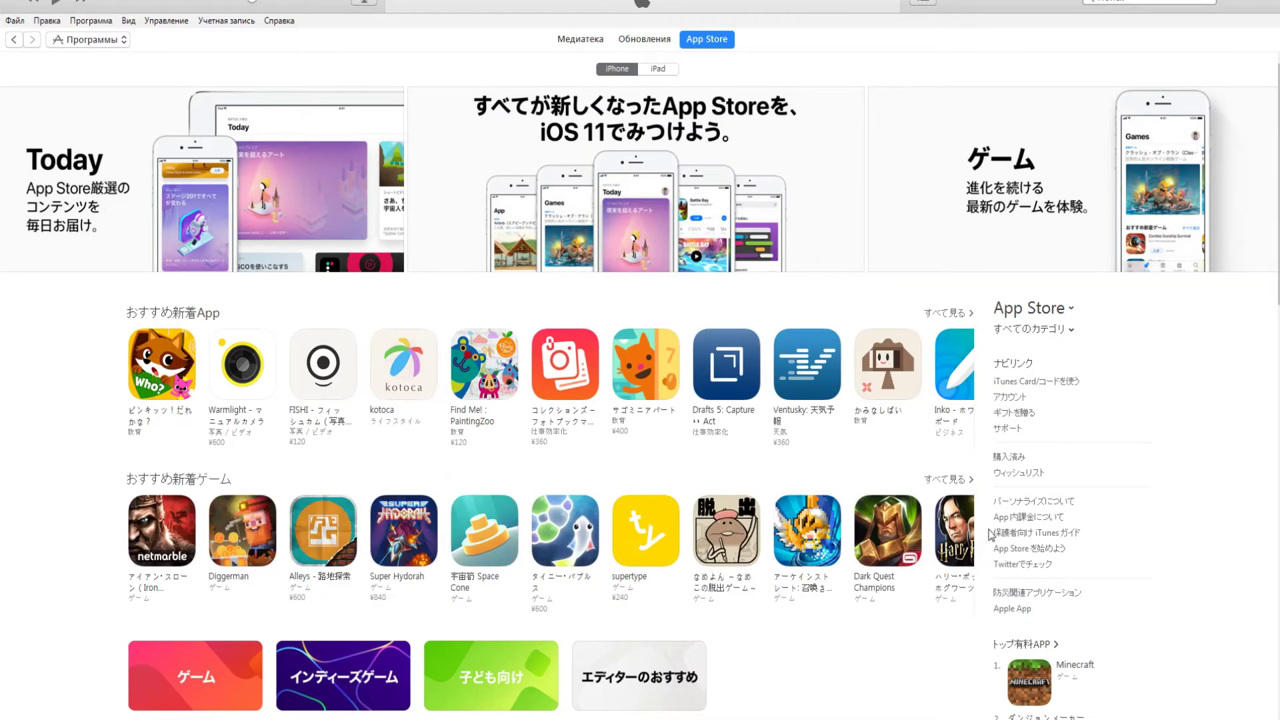
Get the free app ピンキッツ！だれかな？ and choose Создать новый Apple ID at sign-in
left_click(151, 418)
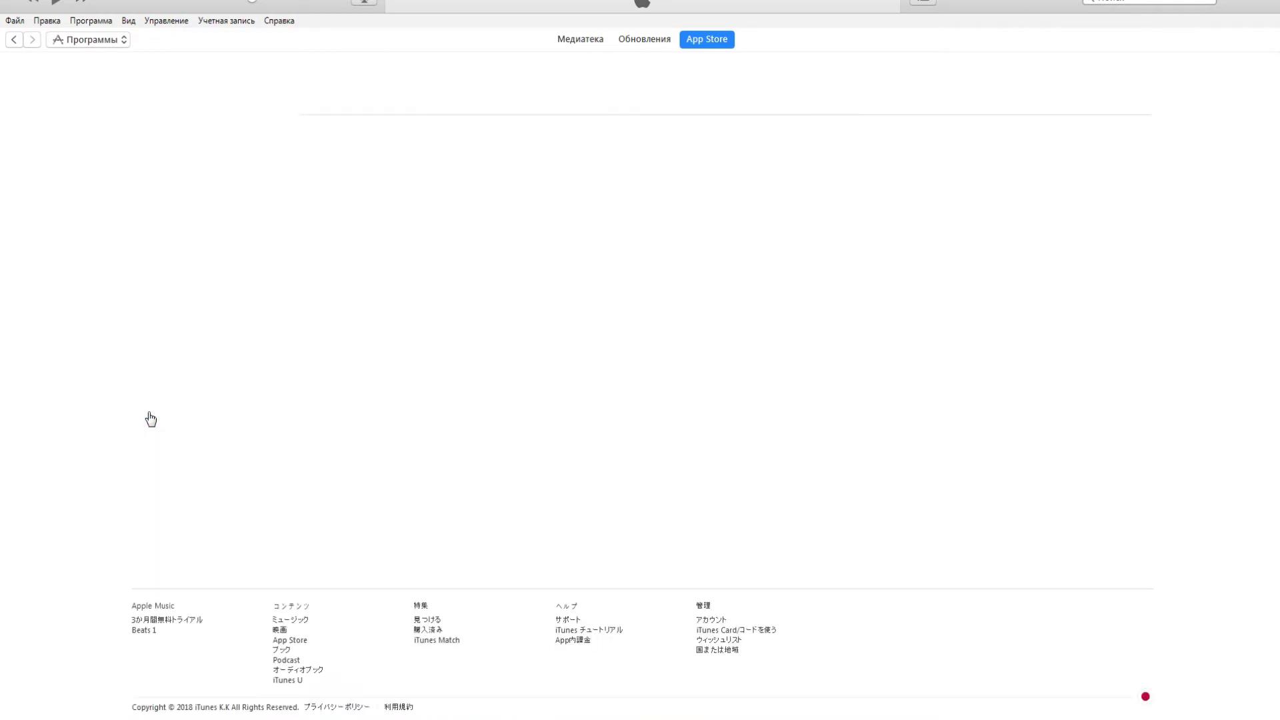
left_click(200, 280)
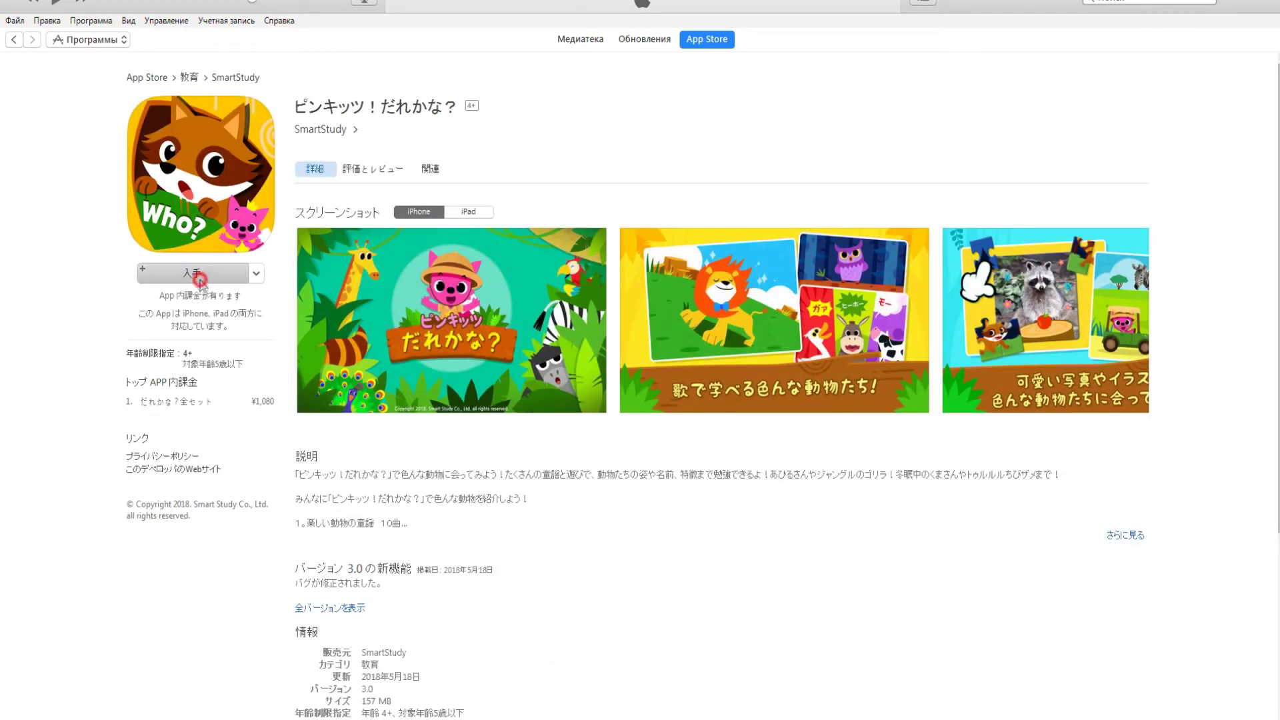
left_click(514, 439)
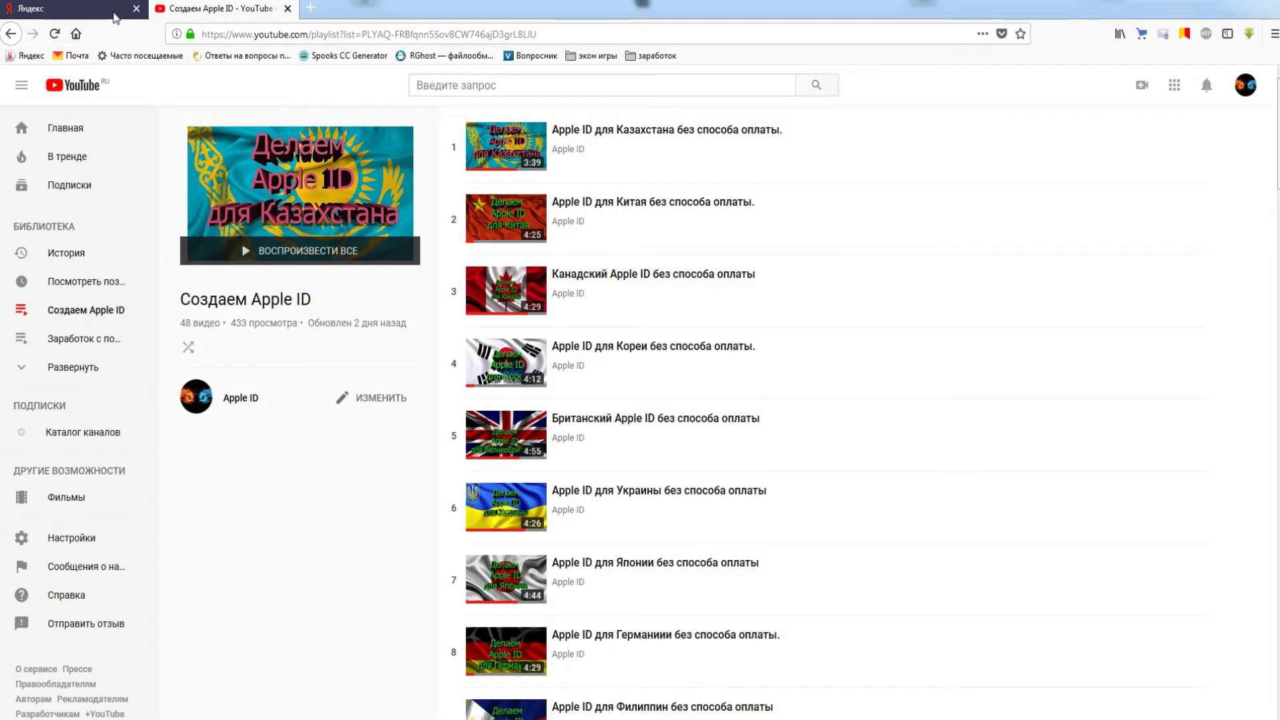
Start a Yandex mailbox registration, enter first name and surname, and take a suggested login
left_click(113, 10)
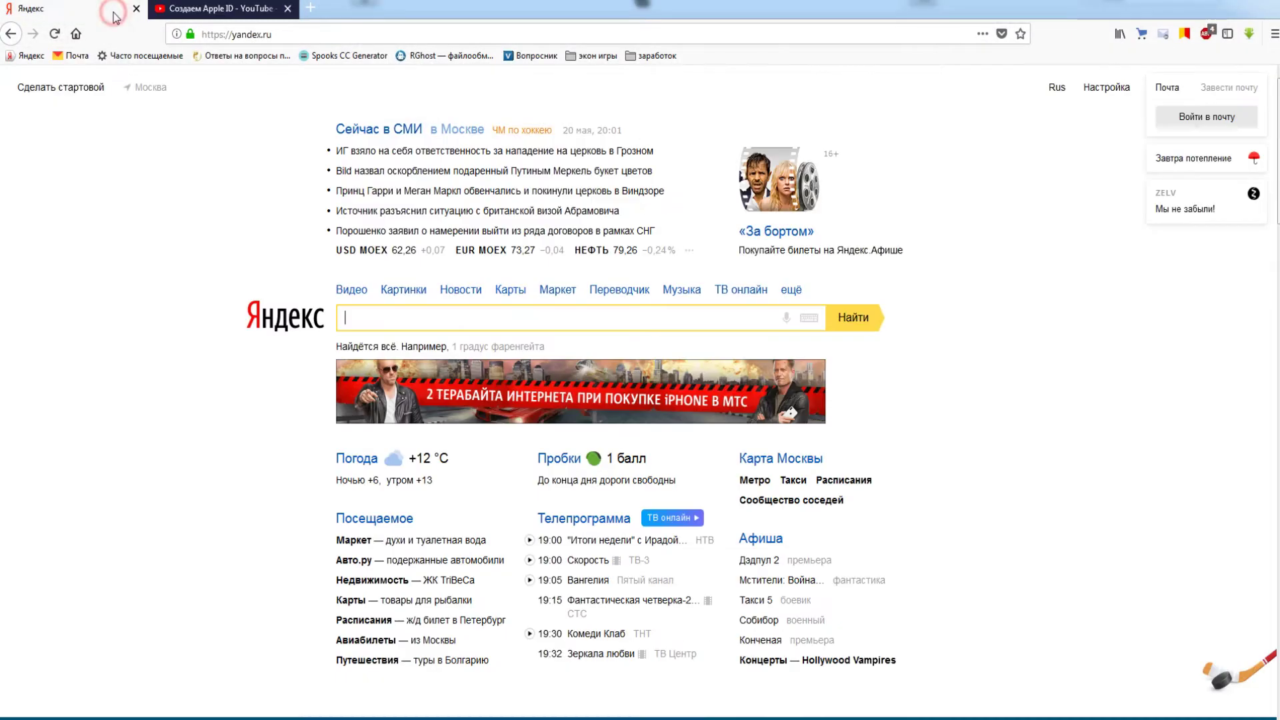
left_click(1242, 89)
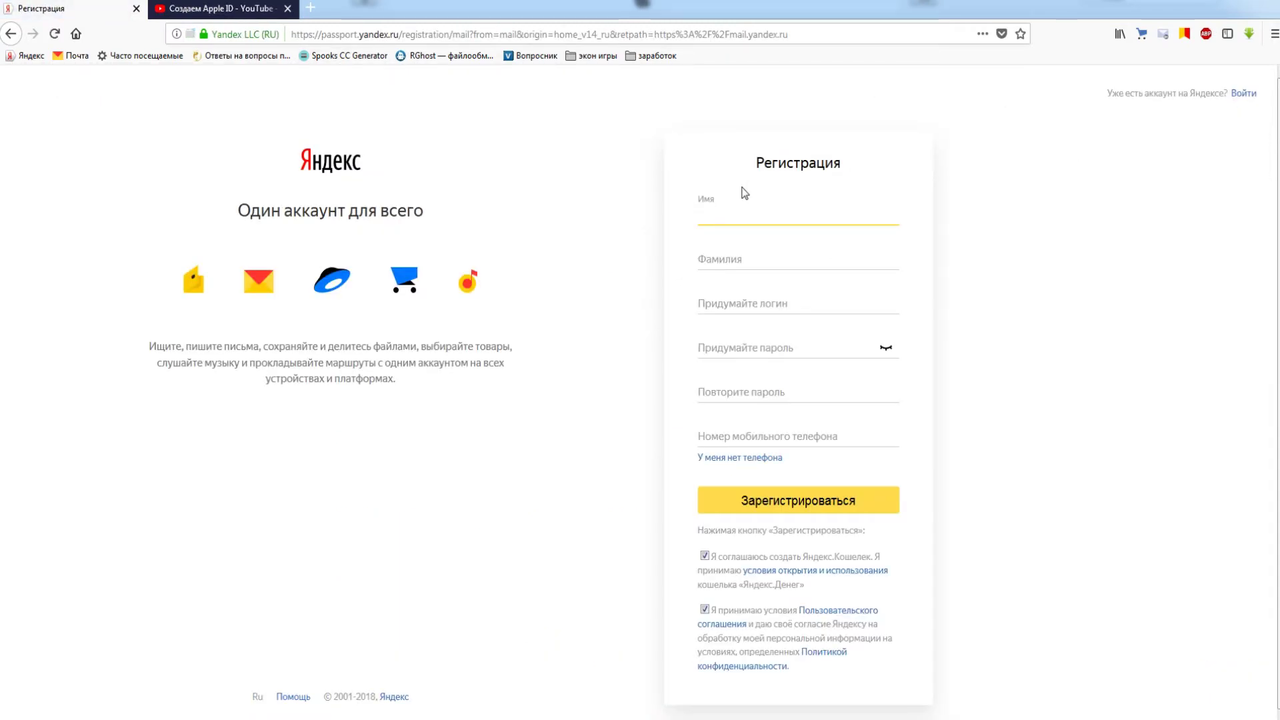
type("тимур")
left_click(749, 258)
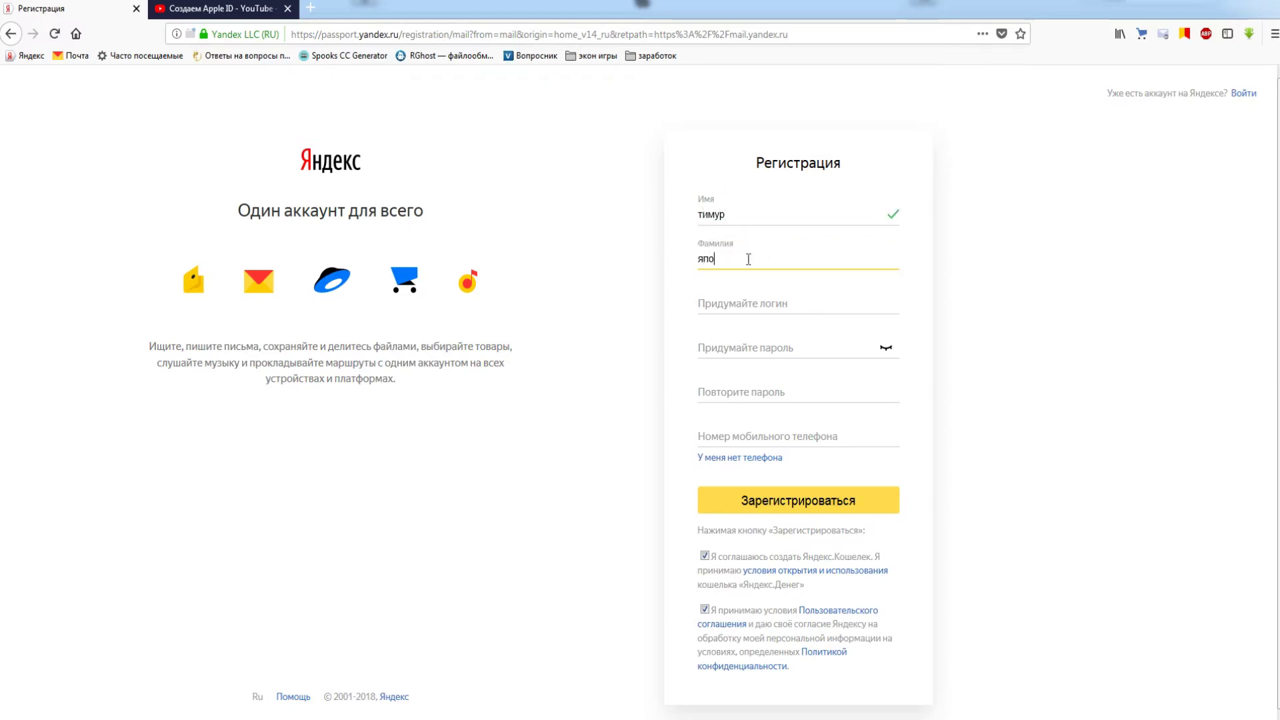
left_click(739, 305)
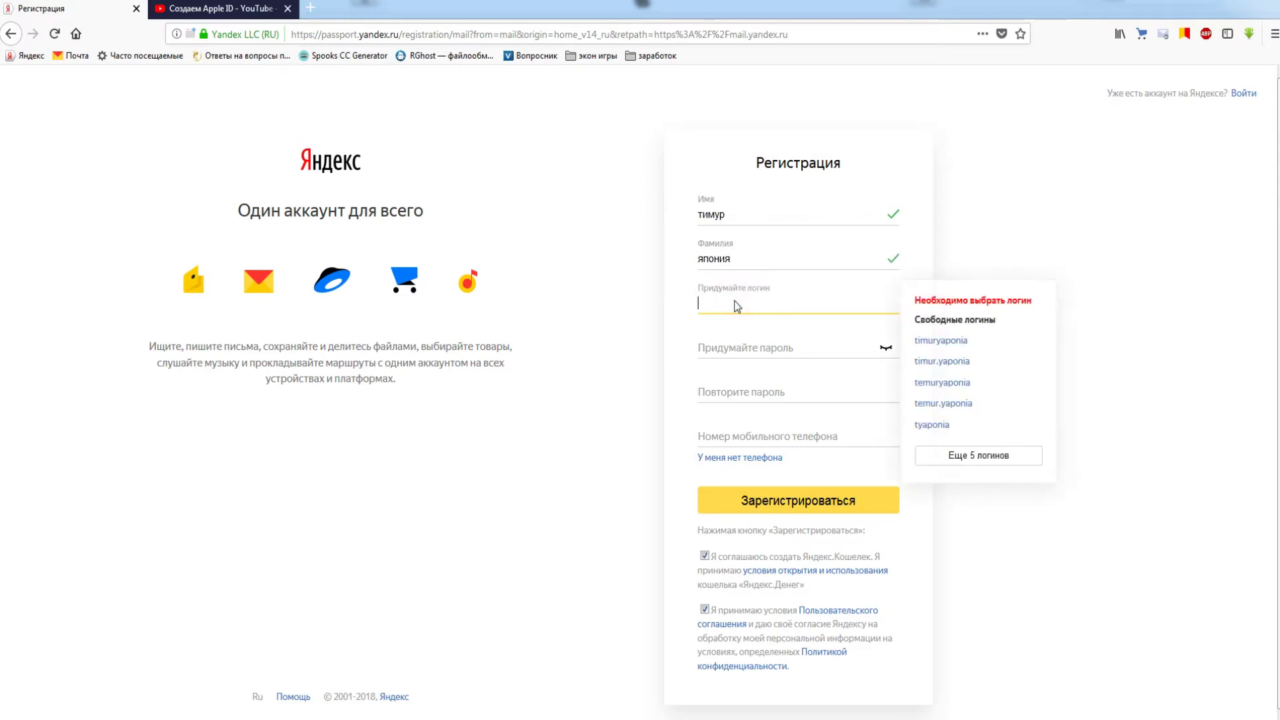
left_click(942, 403)
Enter the account password twice and choose У меня нет телефона
left_click(760, 350)
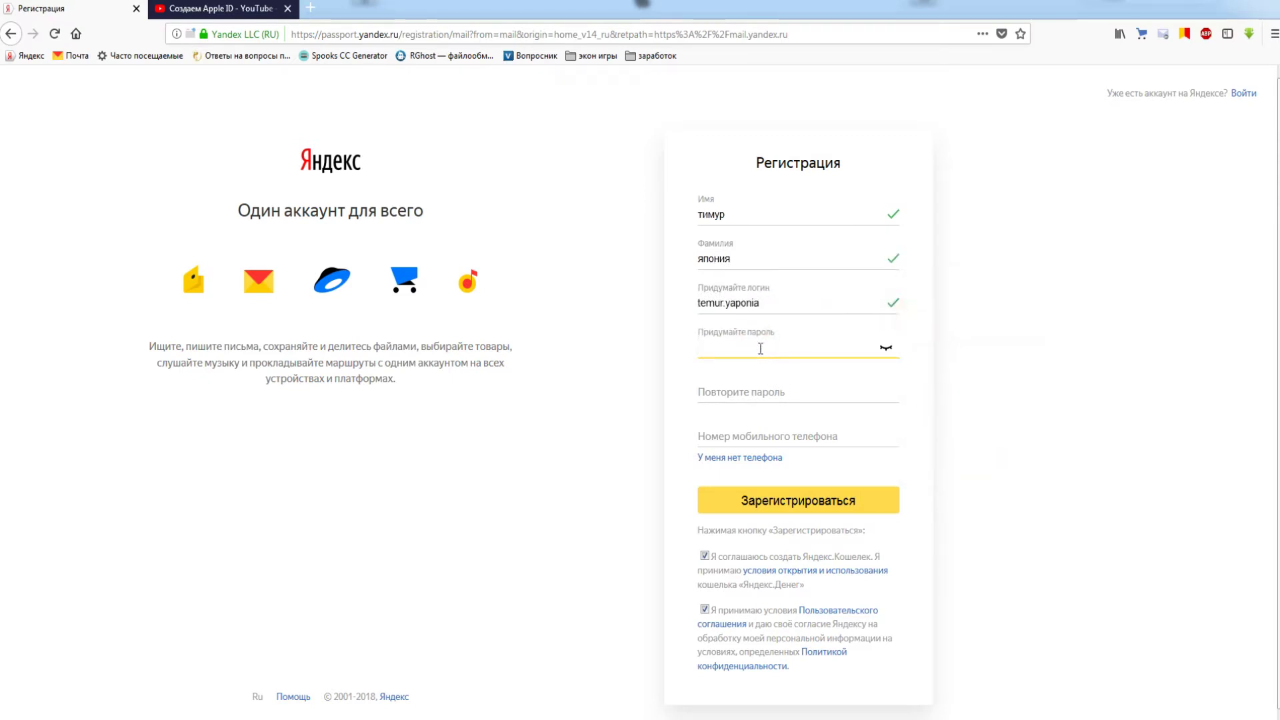
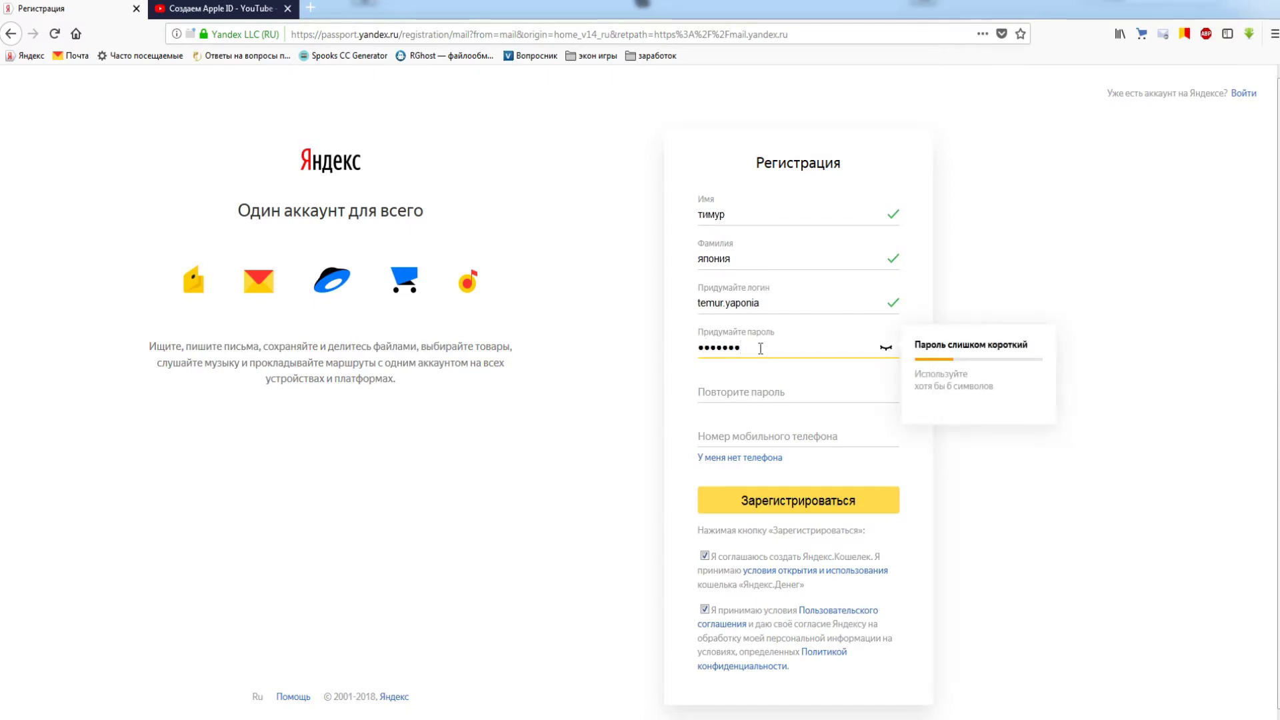
left_click(743, 390)
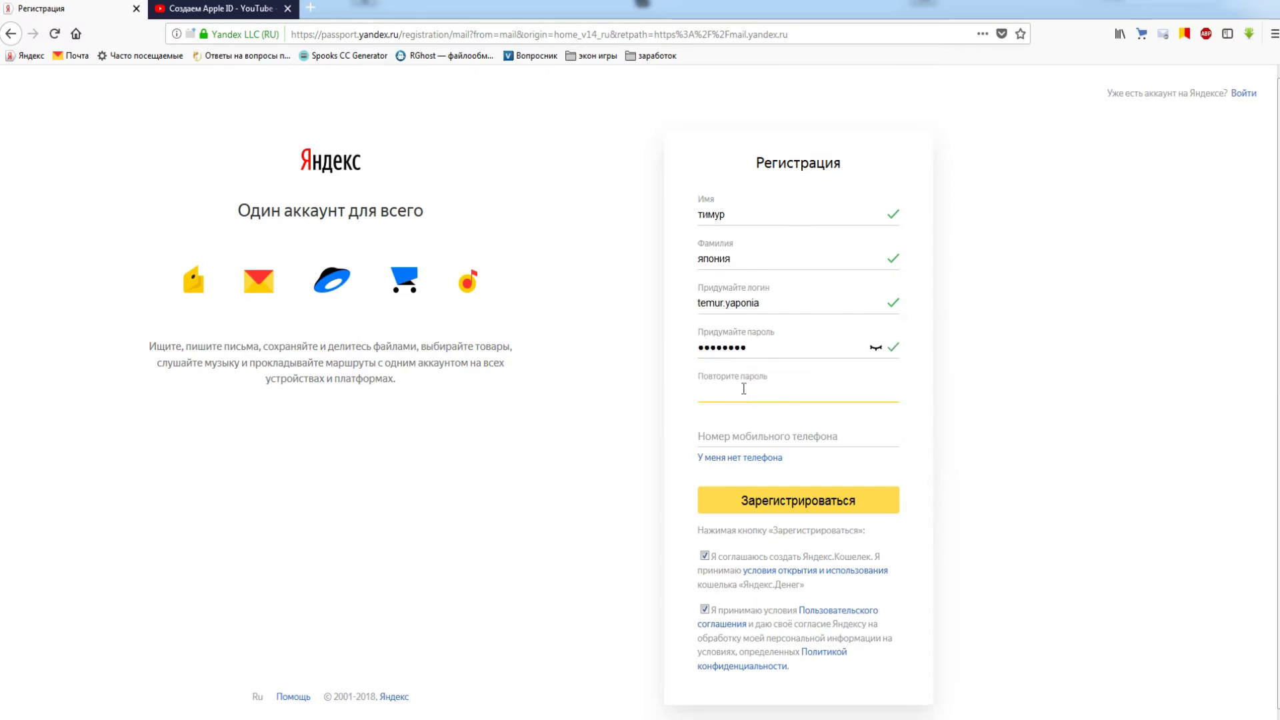
left_click(760, 457)
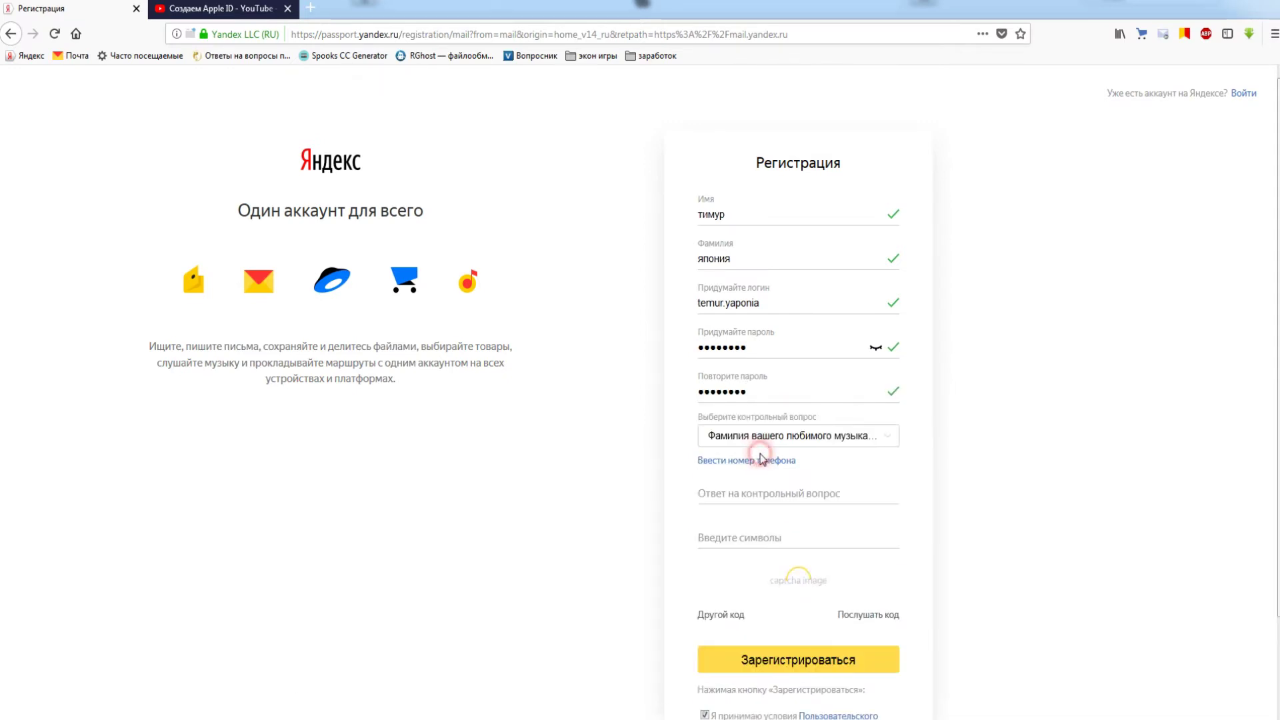
Type the security question answer and the captcha characters
left_click(728, 493)
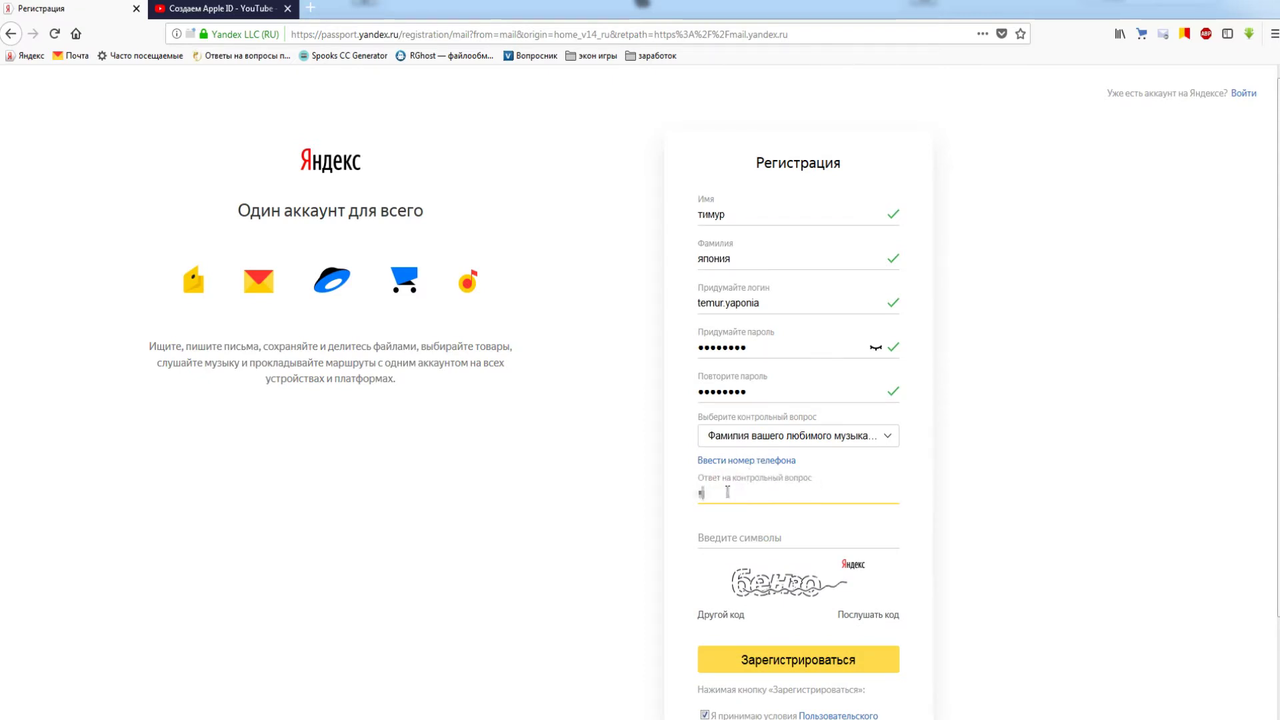
left_click(718, 539)
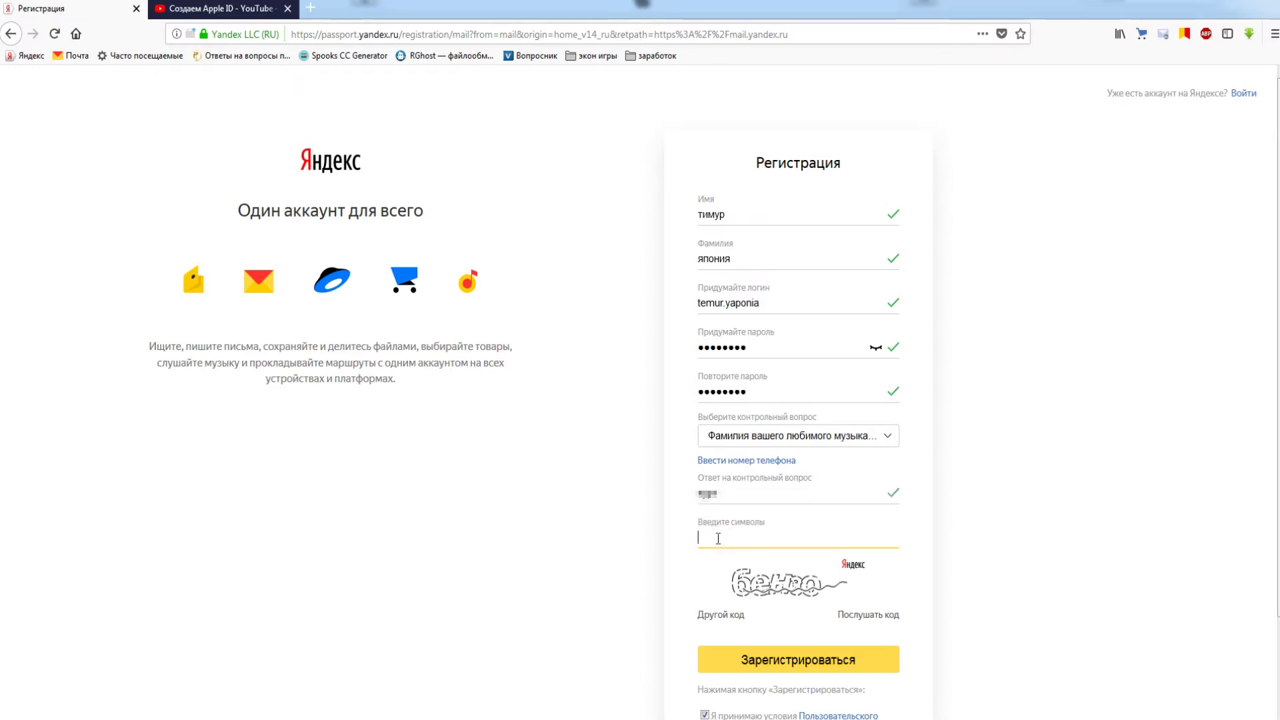
Copy the chosen login and submit the registration with Зарегистрироваться
left_click_drag(763, 304, 702, 304)
right_click(702, 304)
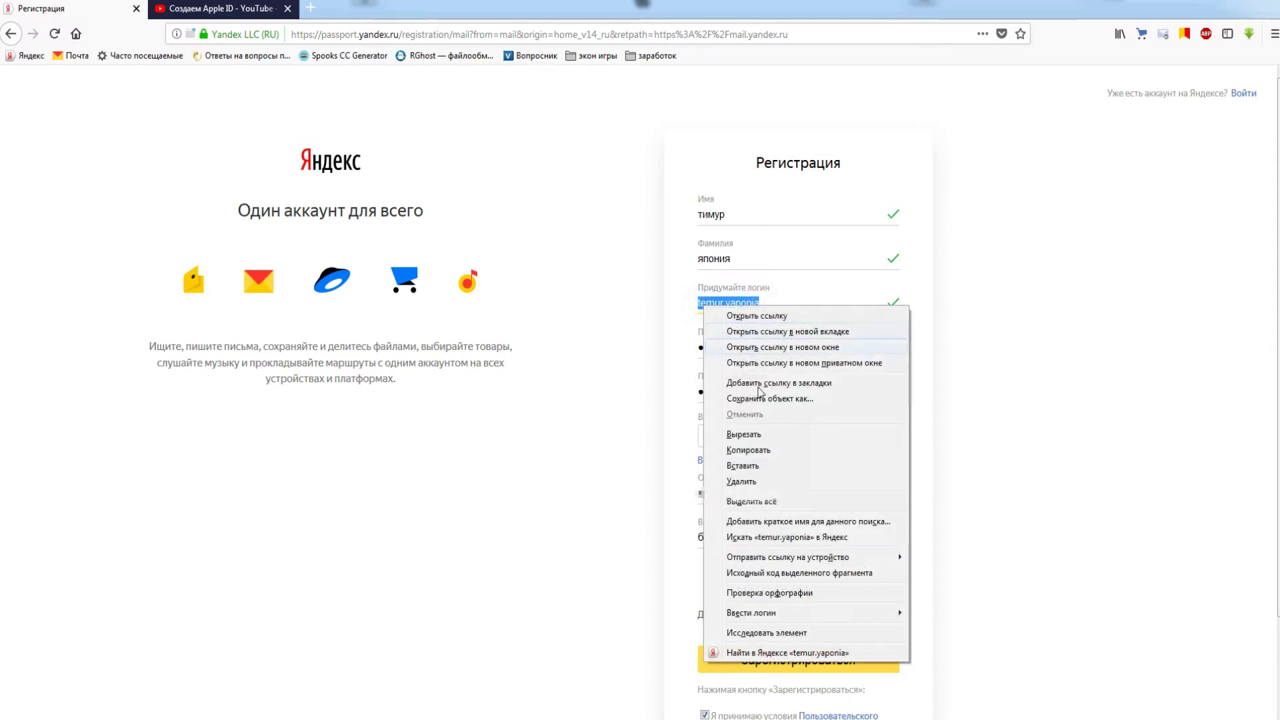
left_click(742, 456)
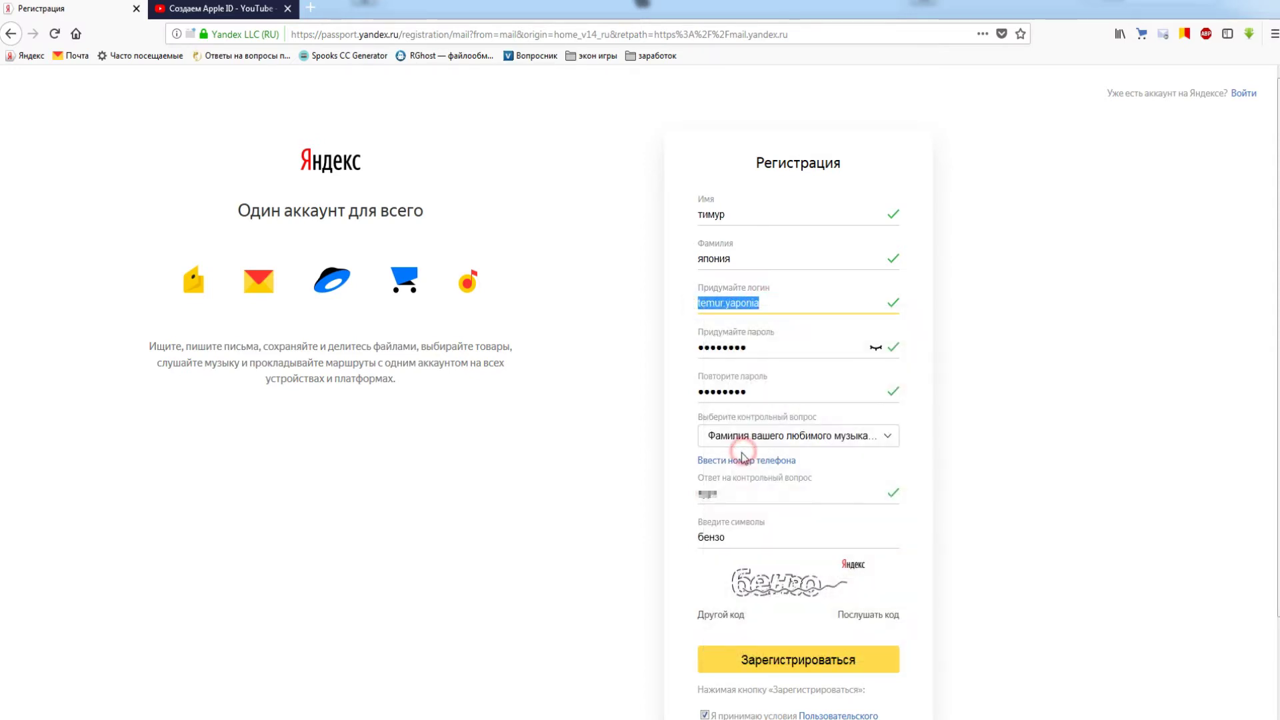
left_click(809, 670)
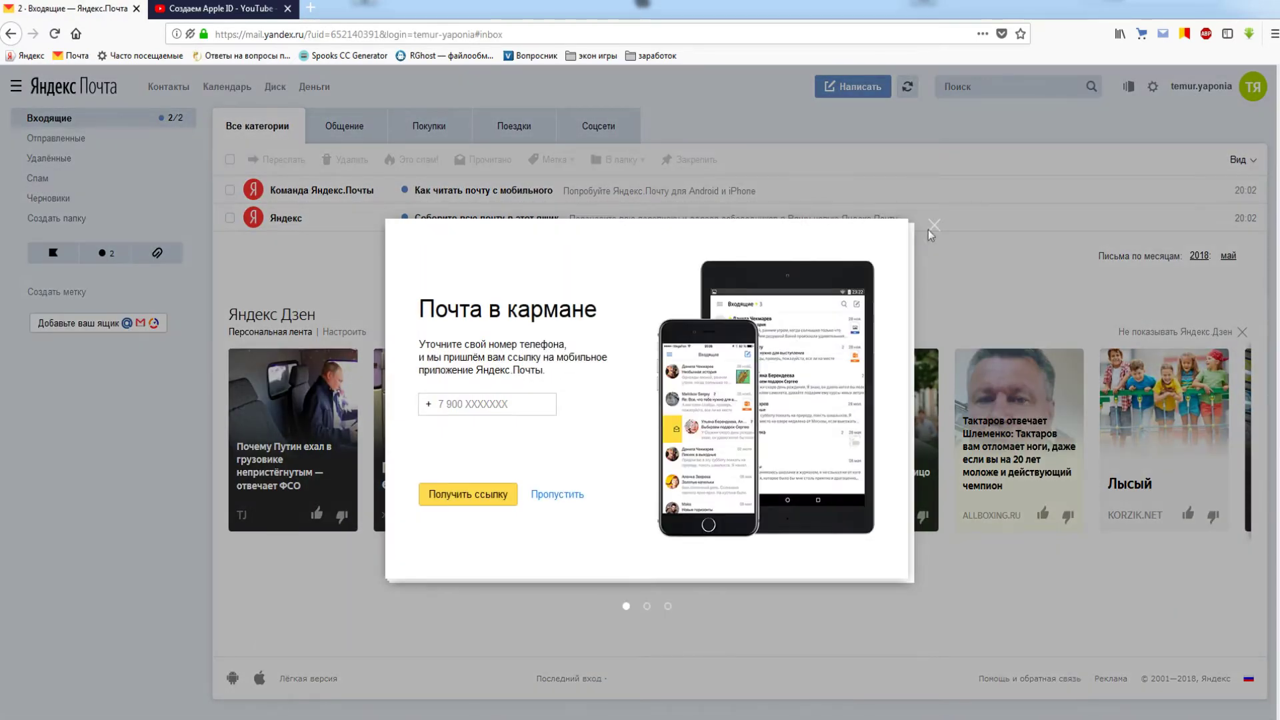
Dismiss the Yandex Mail mobile-app promo and the browser notifications prompt
left_click(934, 226)
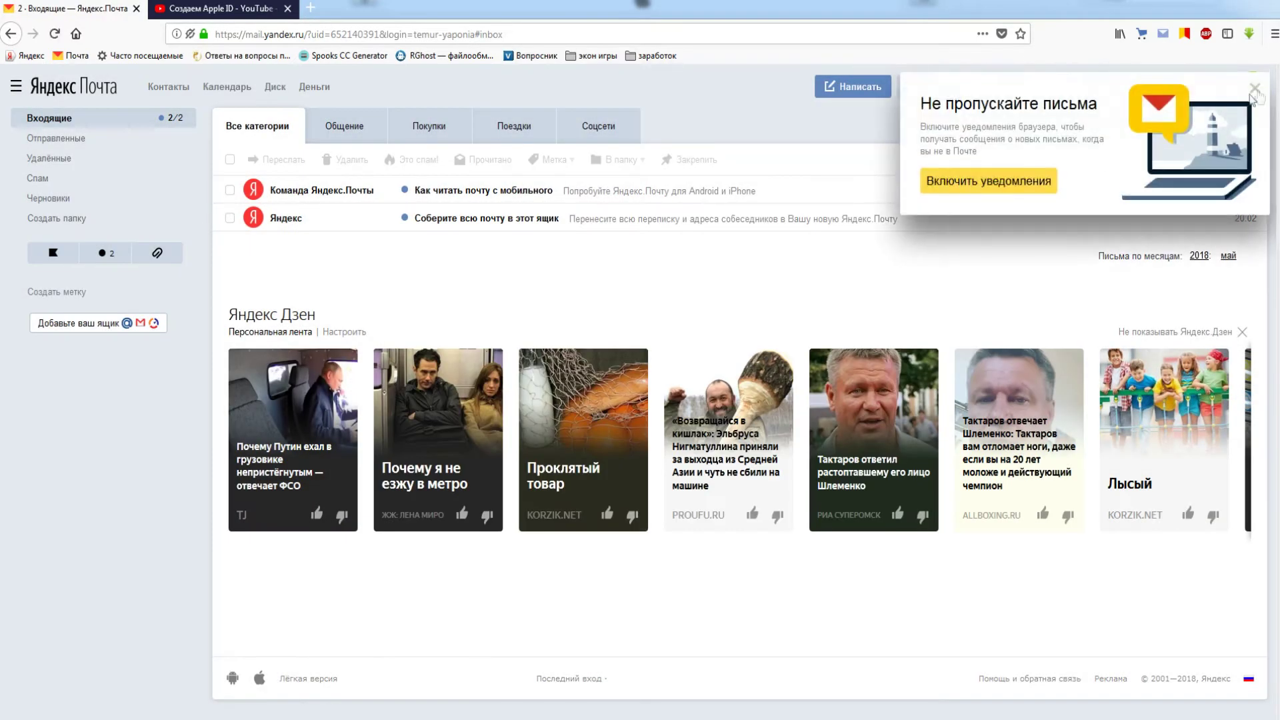
left_click(1252, 88)
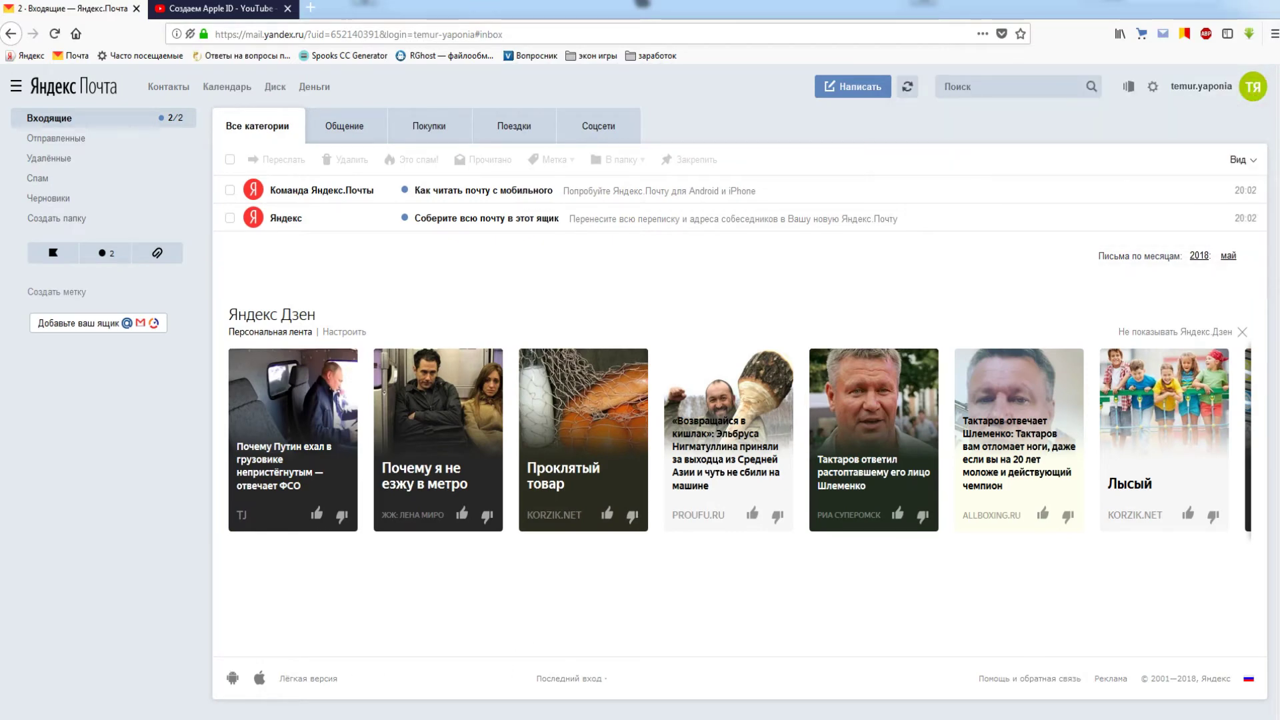
Enter the new Yandex address as メール, set and confirm a password, accept the terms, and continue
mouse_move(390, 719)
left_click(390, 656)
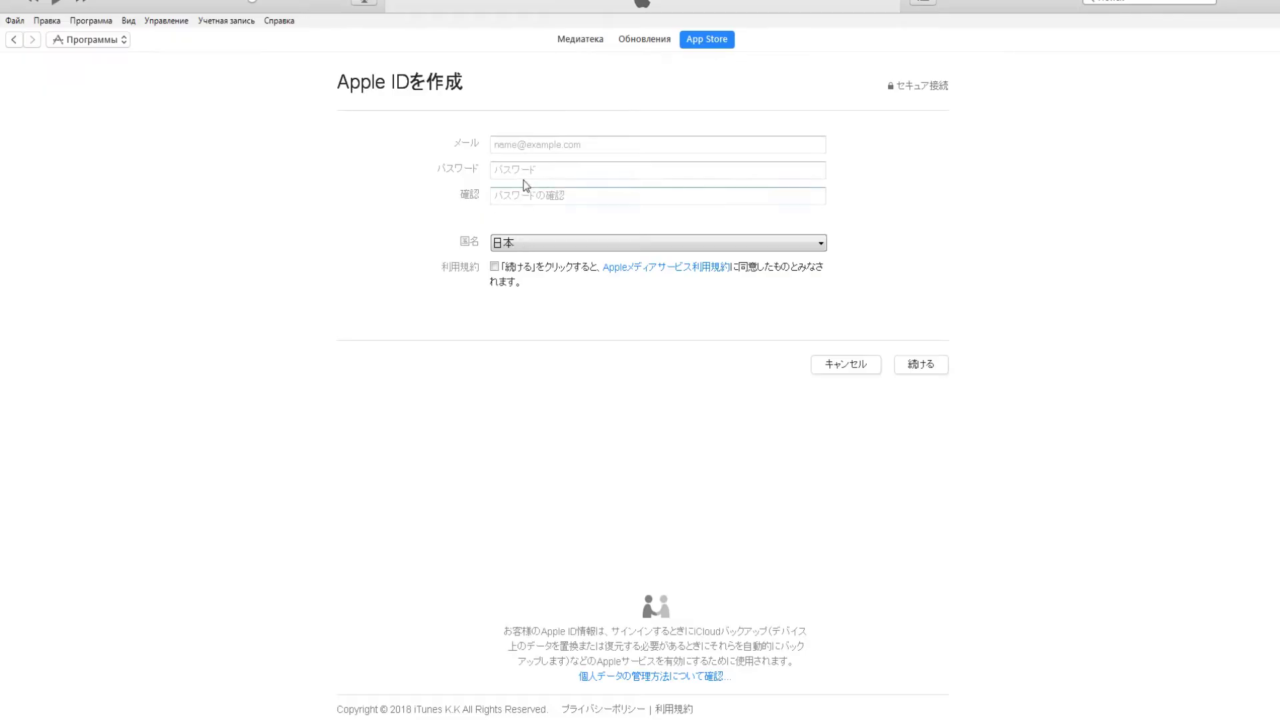
left_click(527, 145)
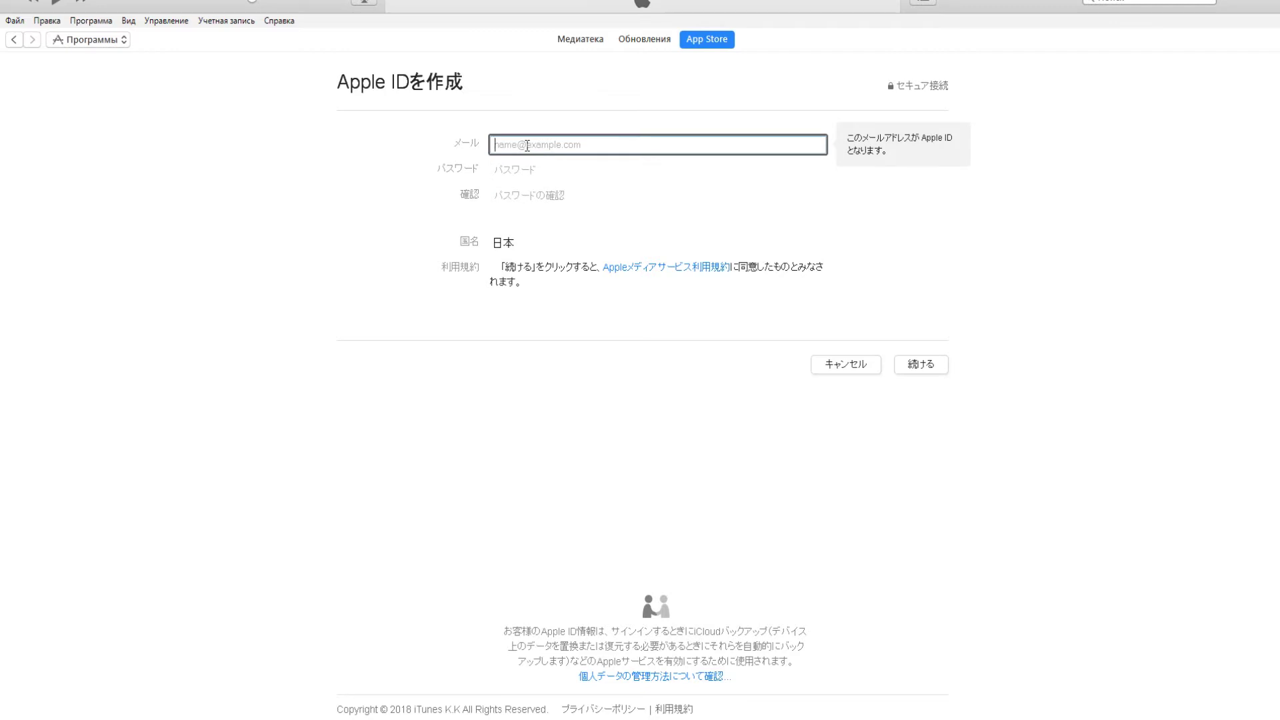
left_click(550, 168)
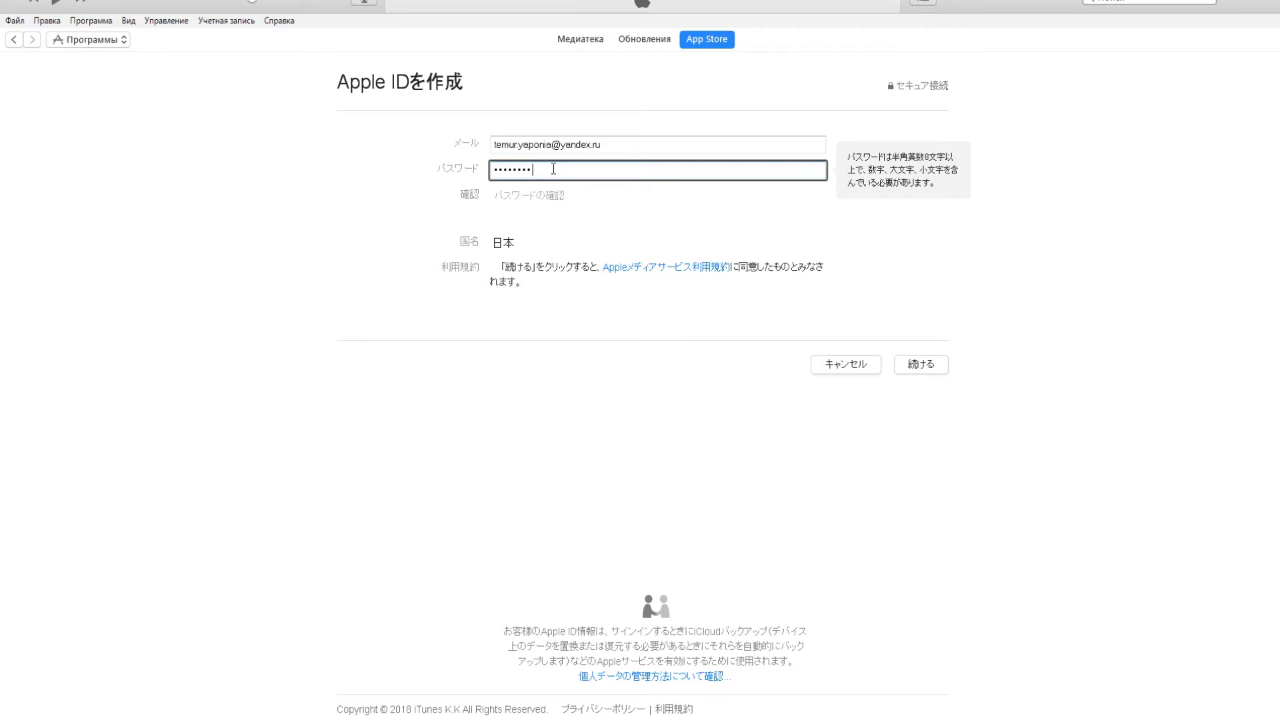
left_click(553, 192)
type("••")
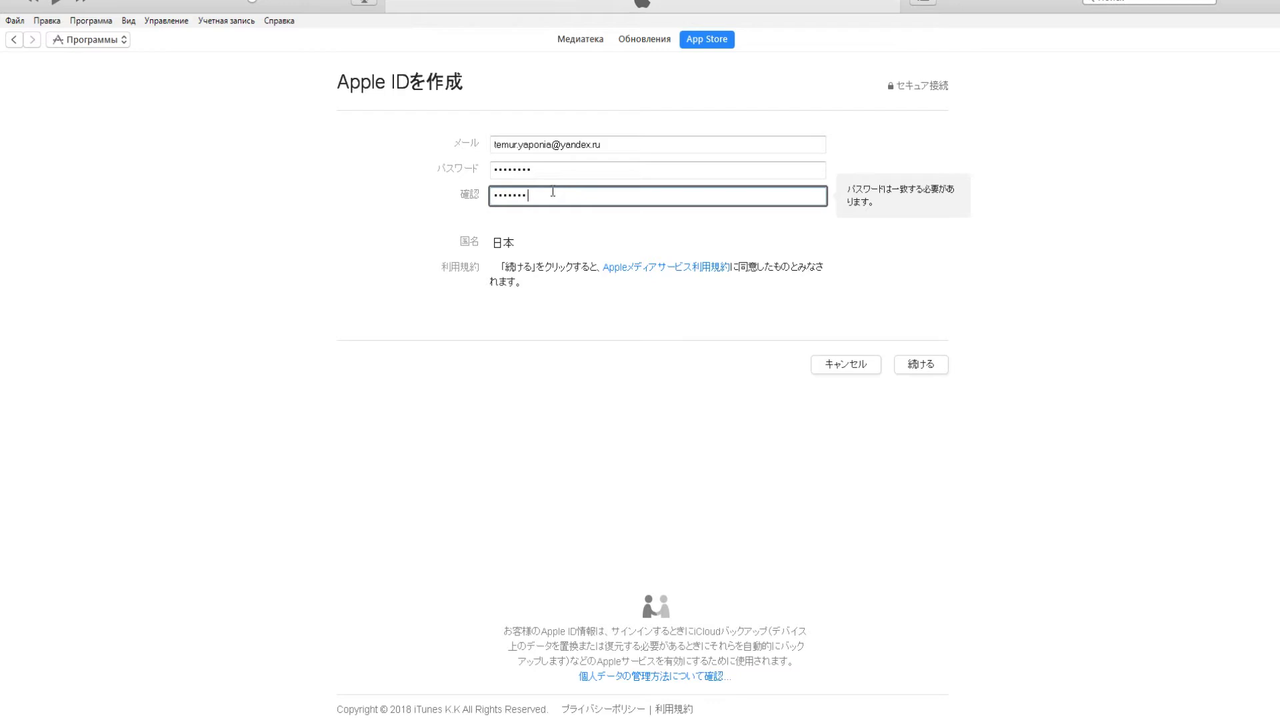
left_click(495, 267)
left_click(938, 367)
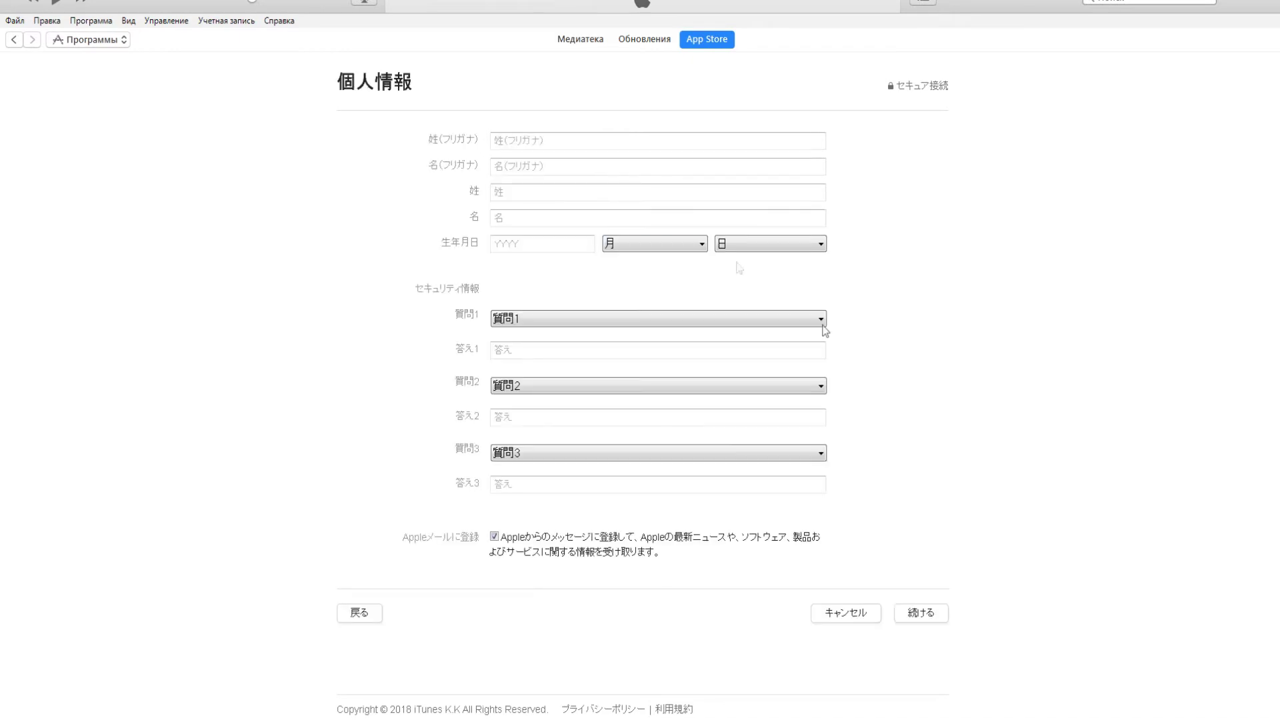
Fill the surname and given-name フリガナ readings and set birth date 1991/5/30
left_click(568, 141)
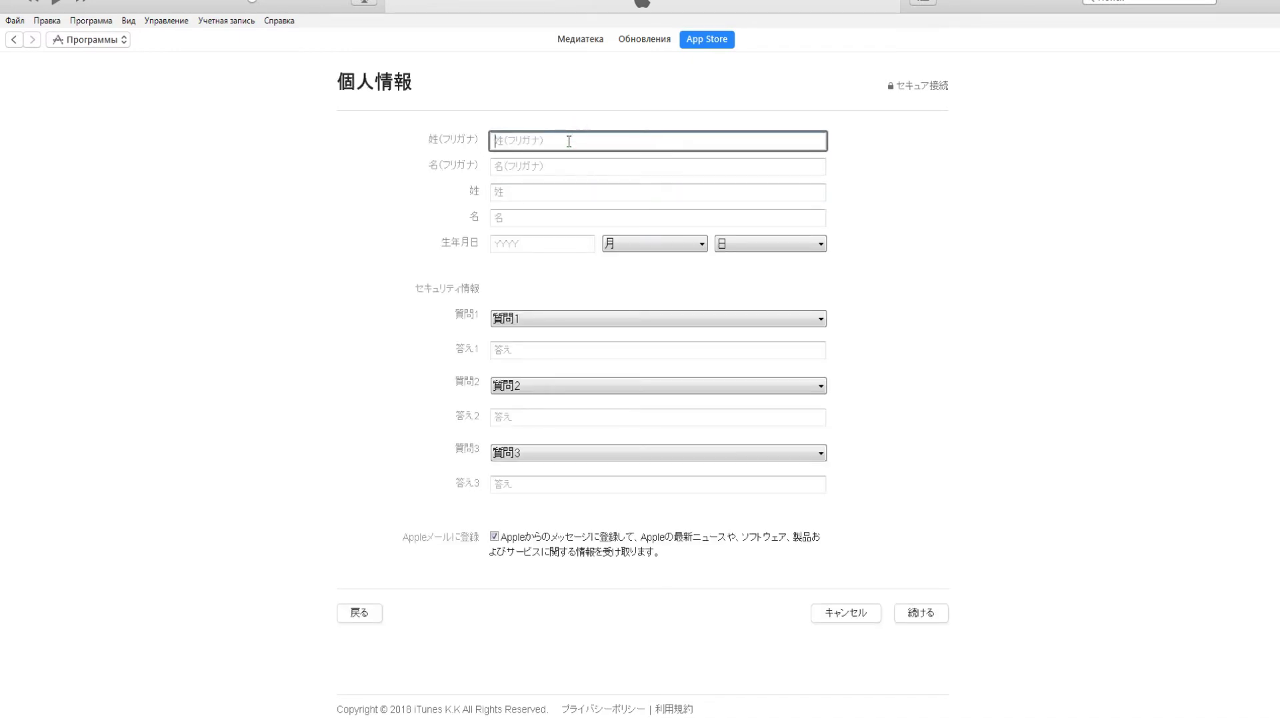
type("timur")
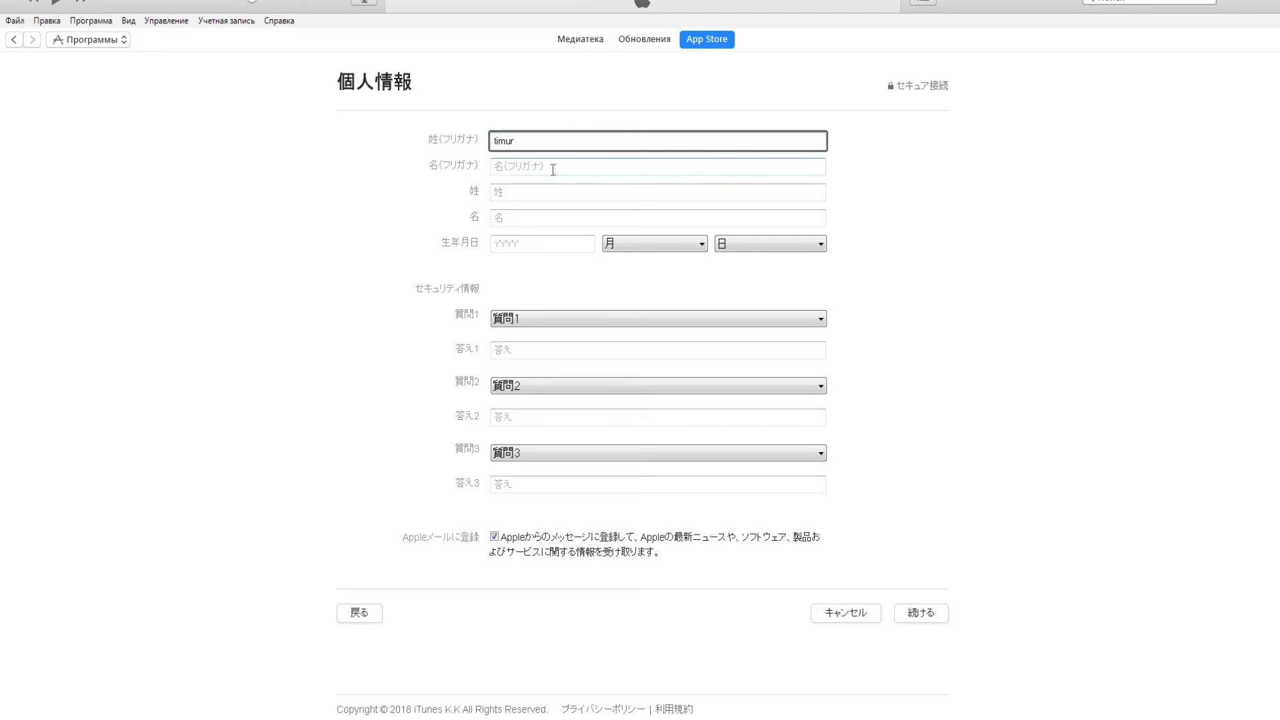
left_click(552, 166)
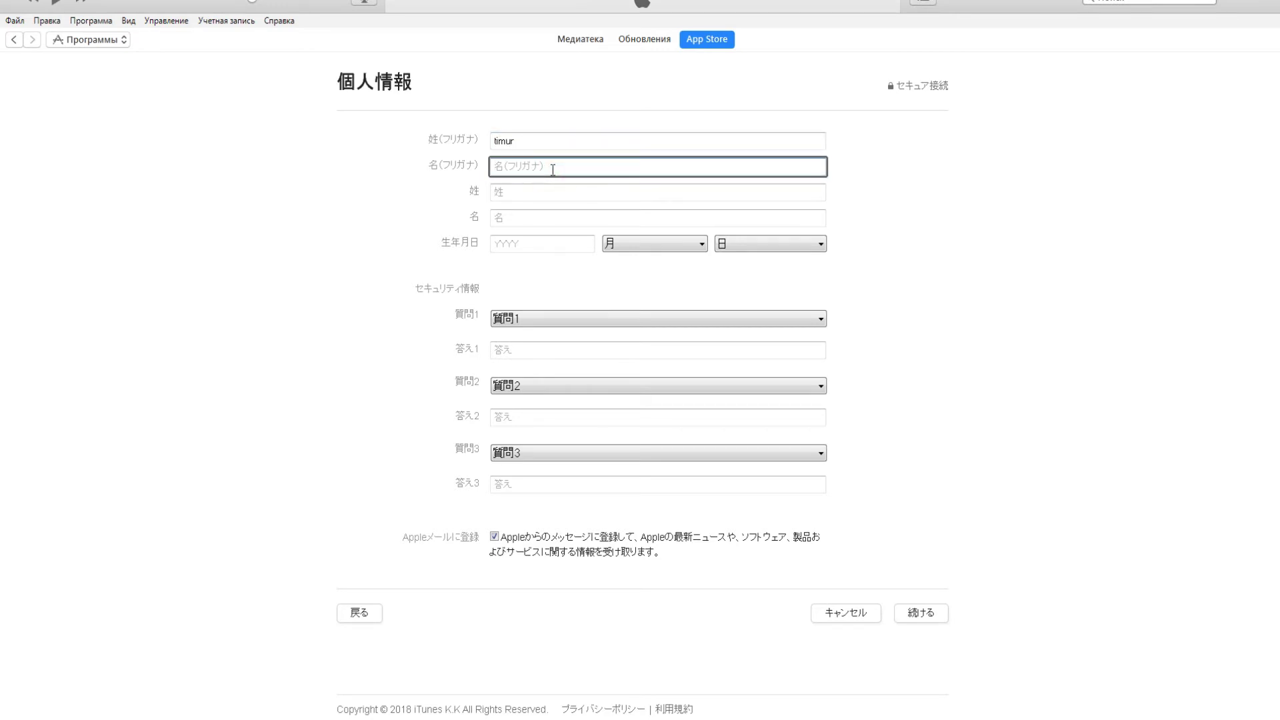
type("tim")
left_click(548, 244)
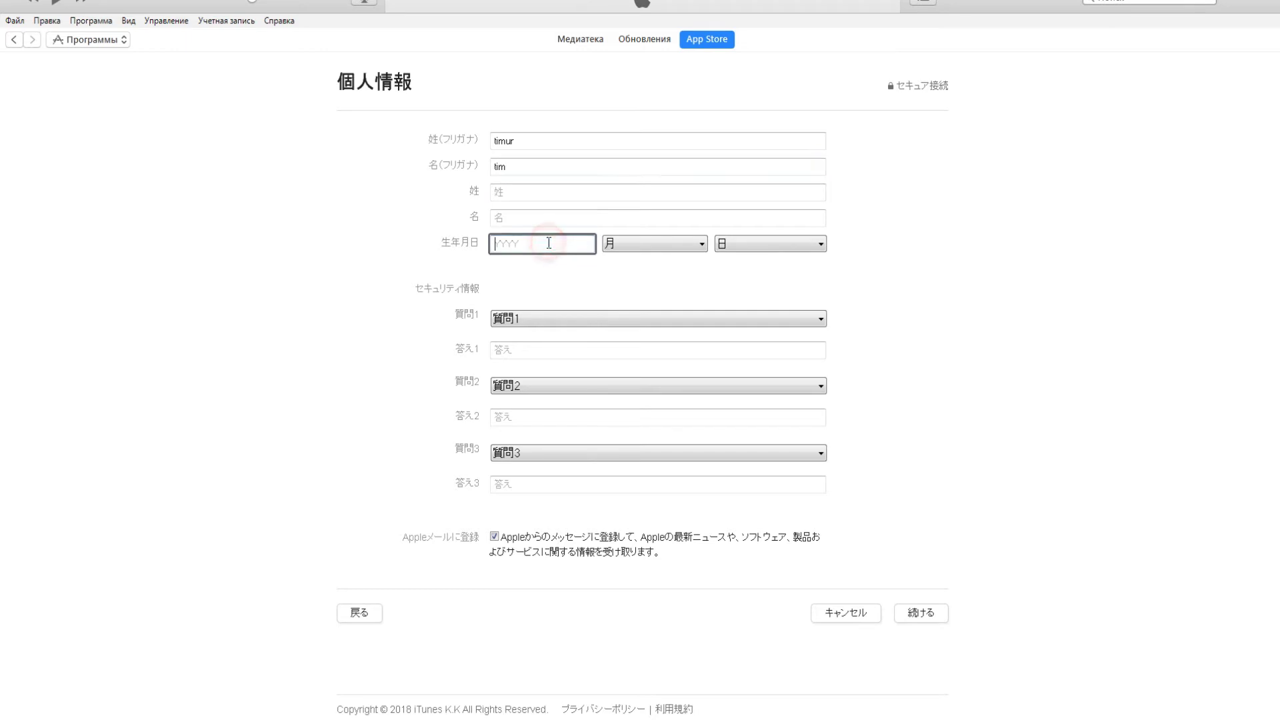
type("1991")
left_click(652, 241)
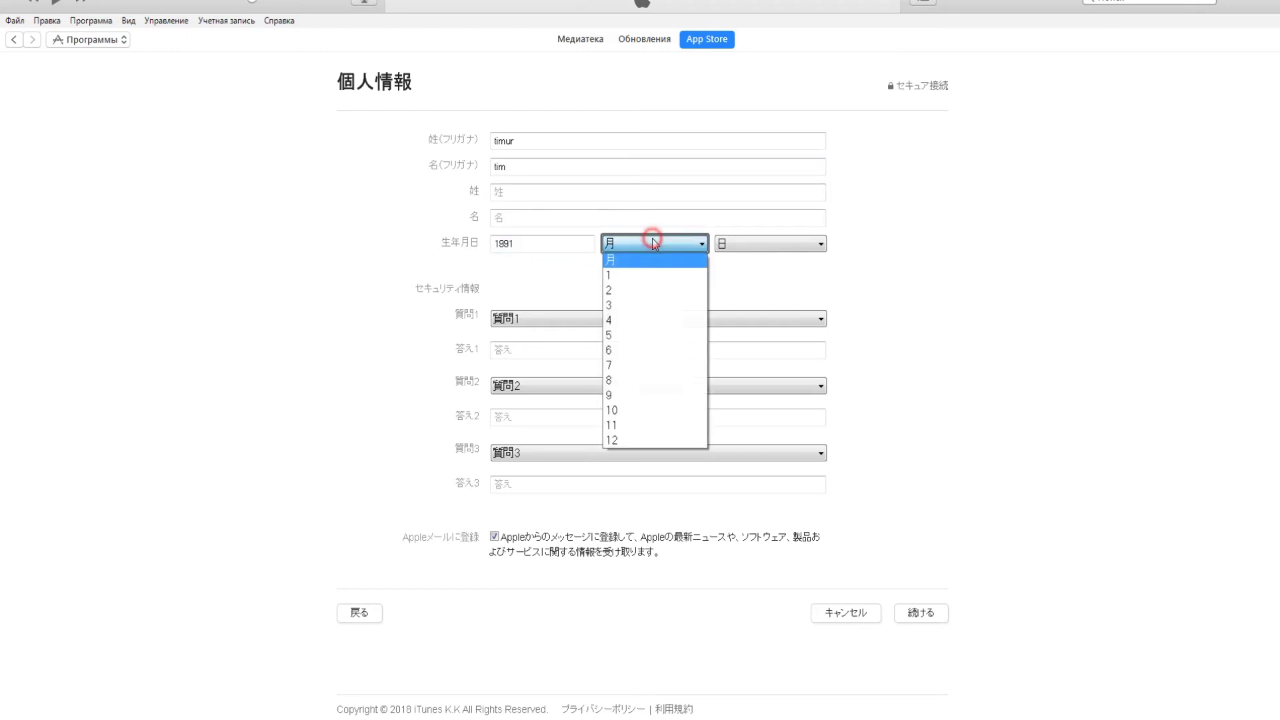
left_click(640, 335)
left_click(728, 247)
scroll(741, 433, "down", 2)
scroll(742, 467, "down", 4)
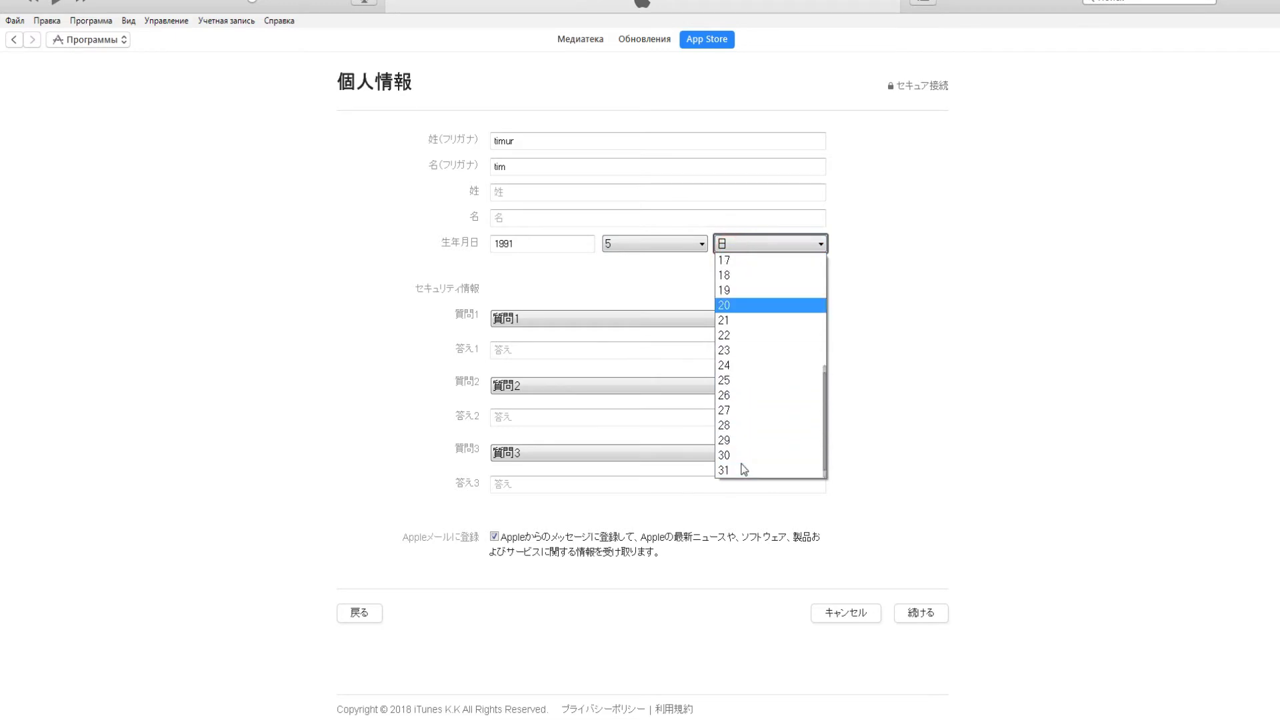
left_click(739, 455)
Choose the teenage best friend, dream job and parents-met security questions with answers, and submit
left_click(548, 320)
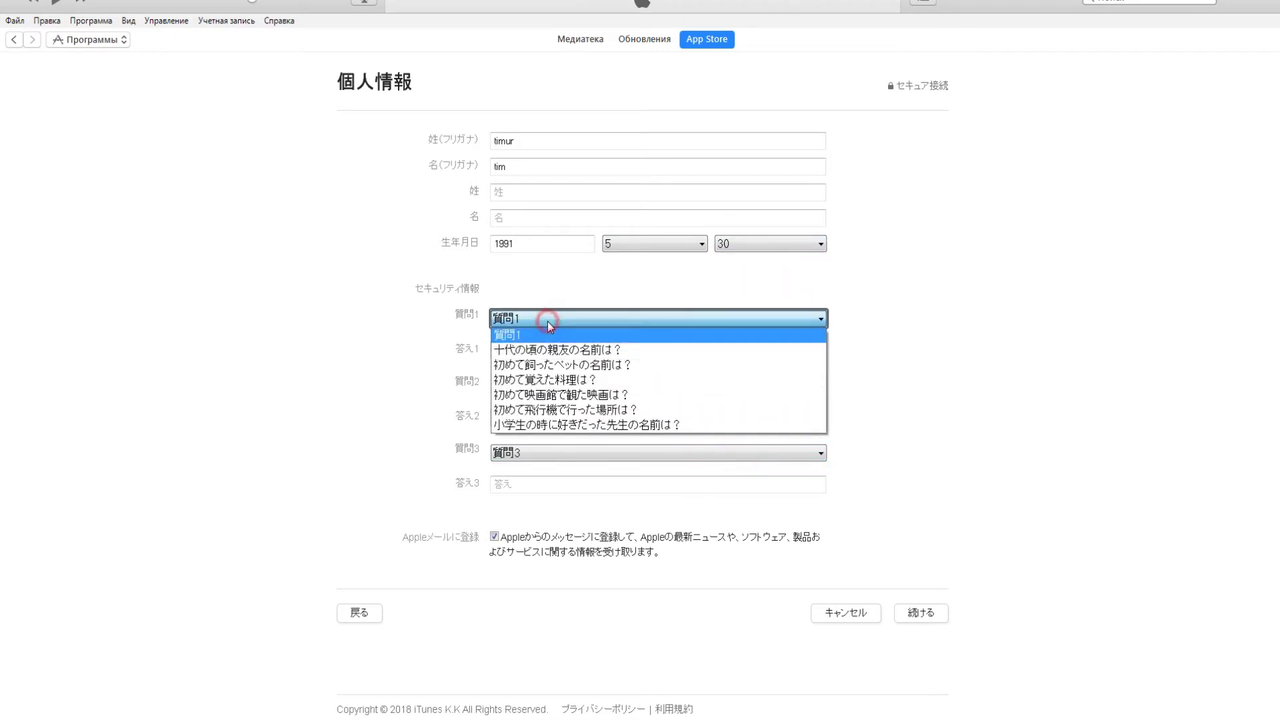
left_click(557, 350)
left_click(554, 348)
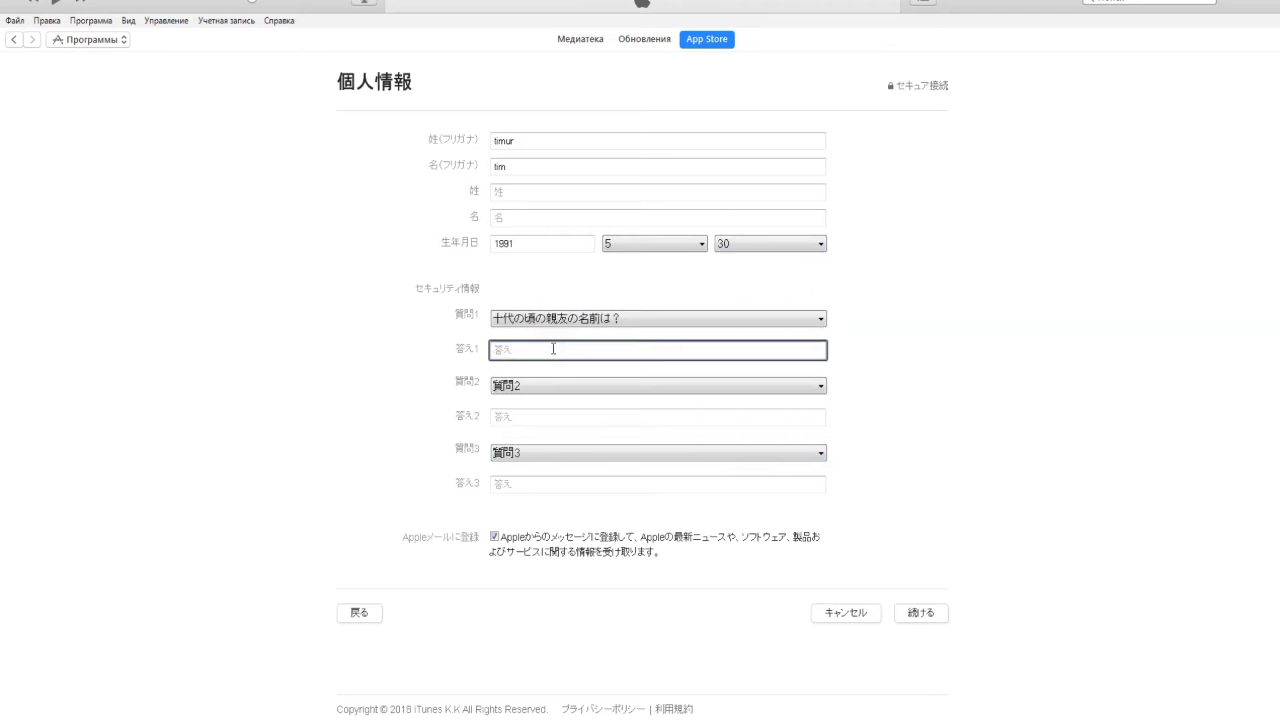
left_click(534, 385)
left_click(531, 418)
left_click(526, 416)
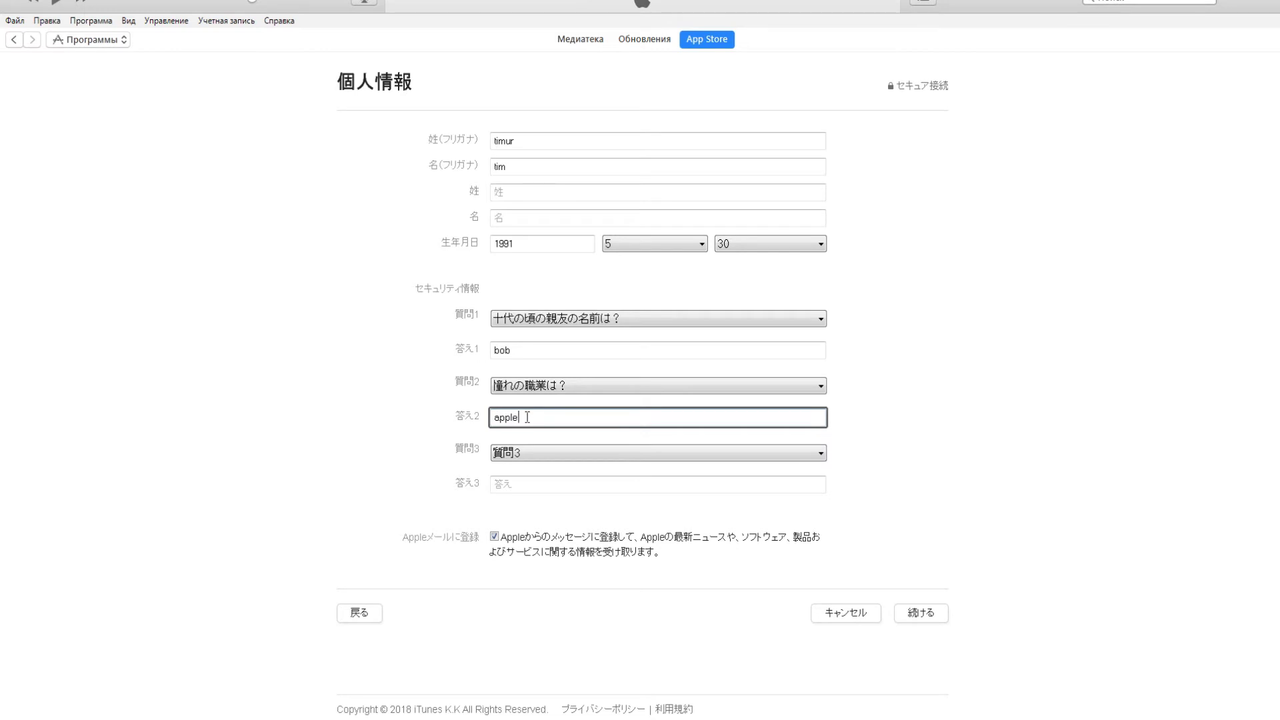
left_click(523, 453)
left_click(522, 482)
left_click(521, 479)
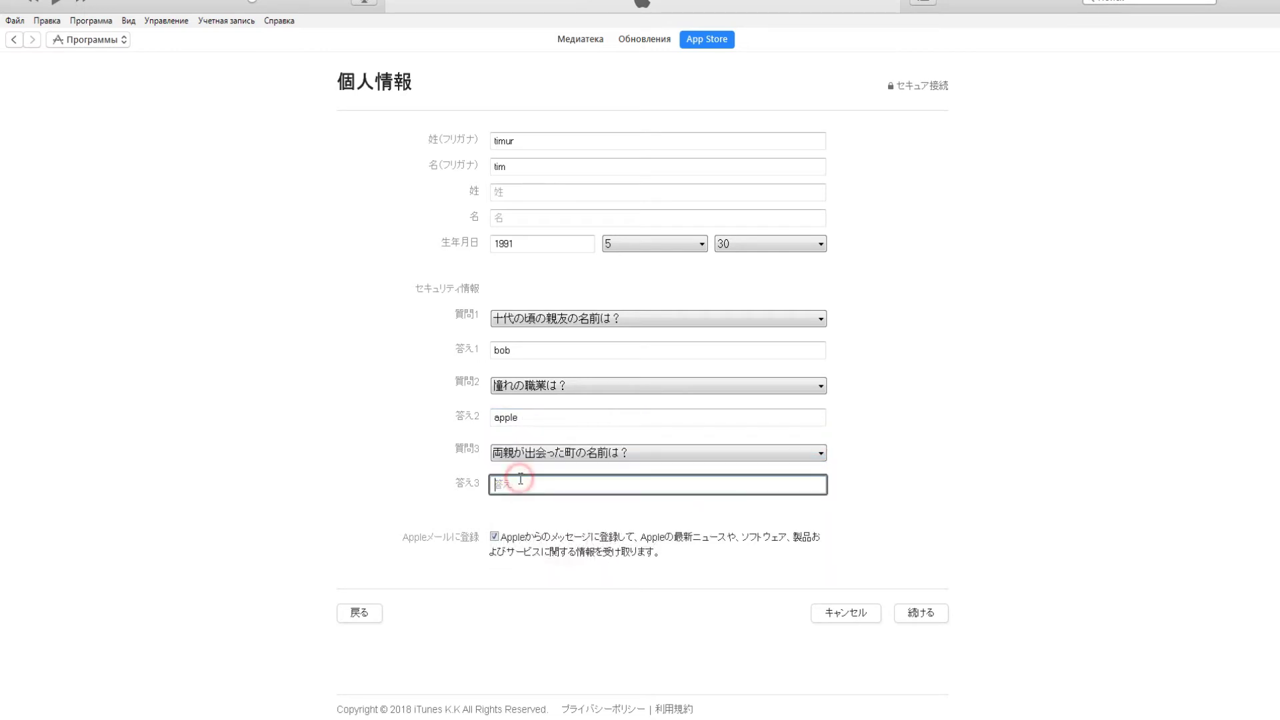
left_click(632, 598)
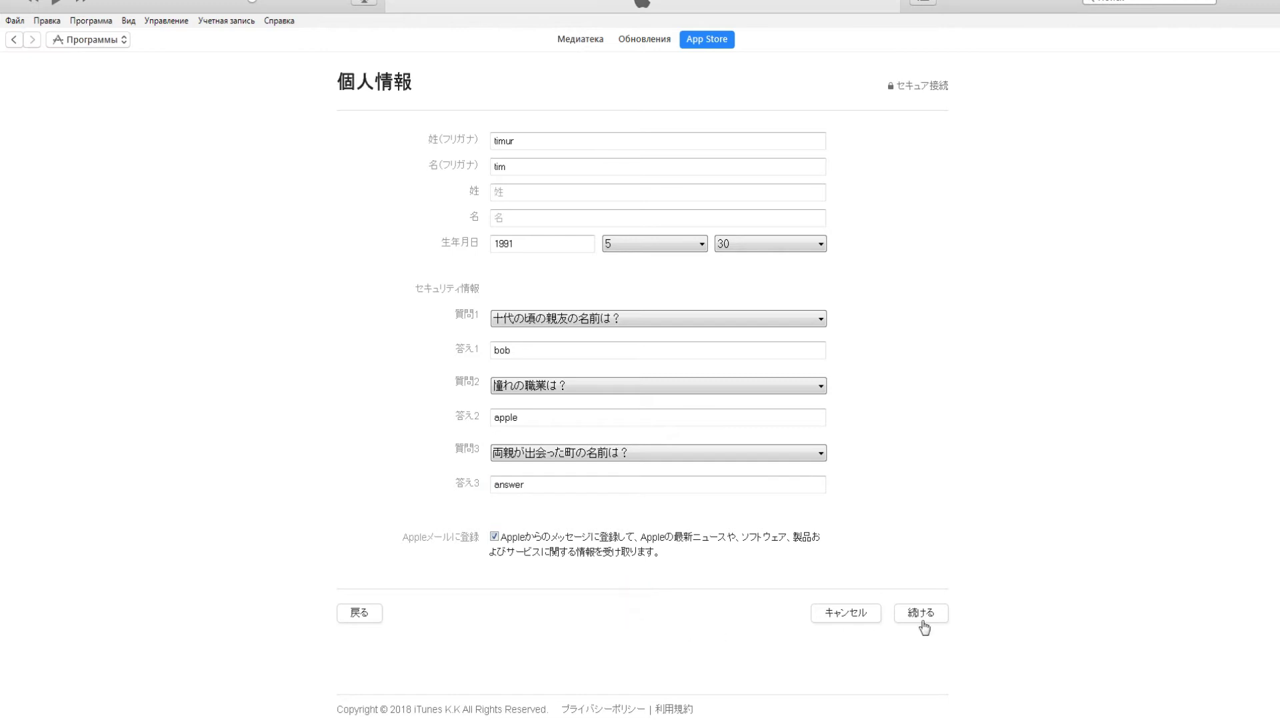
left_click(923, 622)
Fill in the missing 姓 and 名 fields and resubmit the personal information
left_click(508, 241)
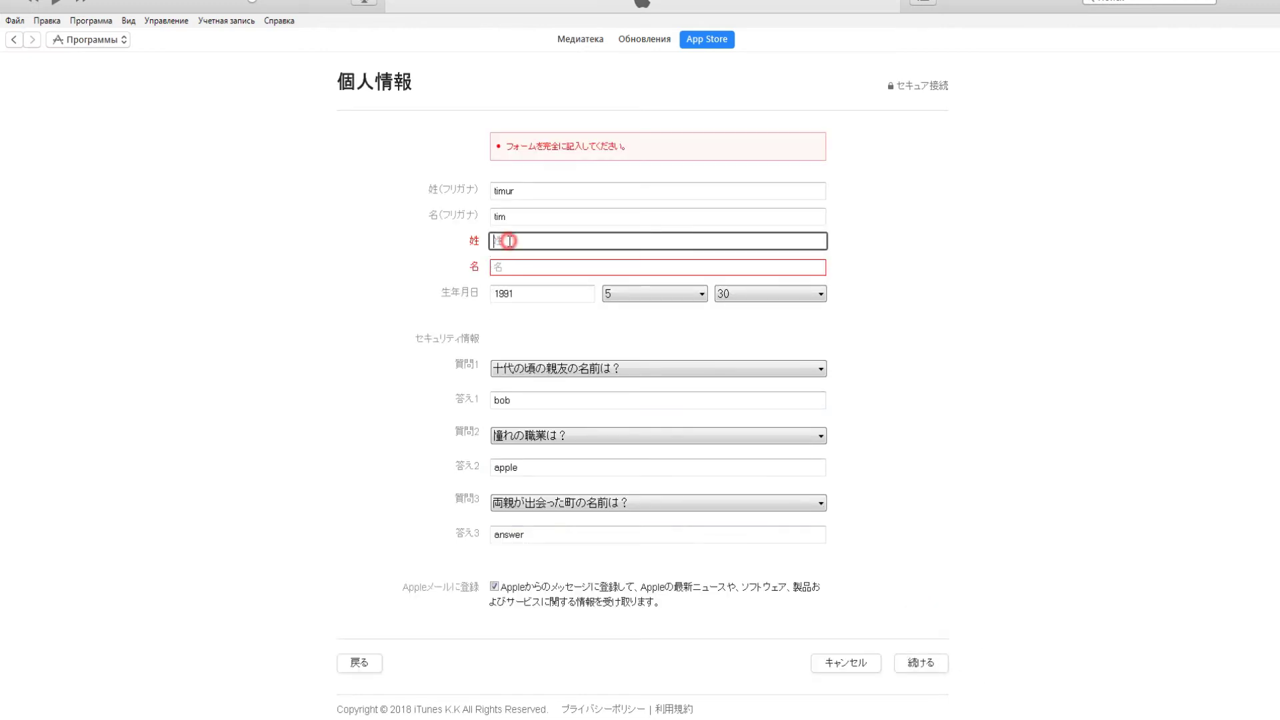
type("tim")
left_click(502, 270)
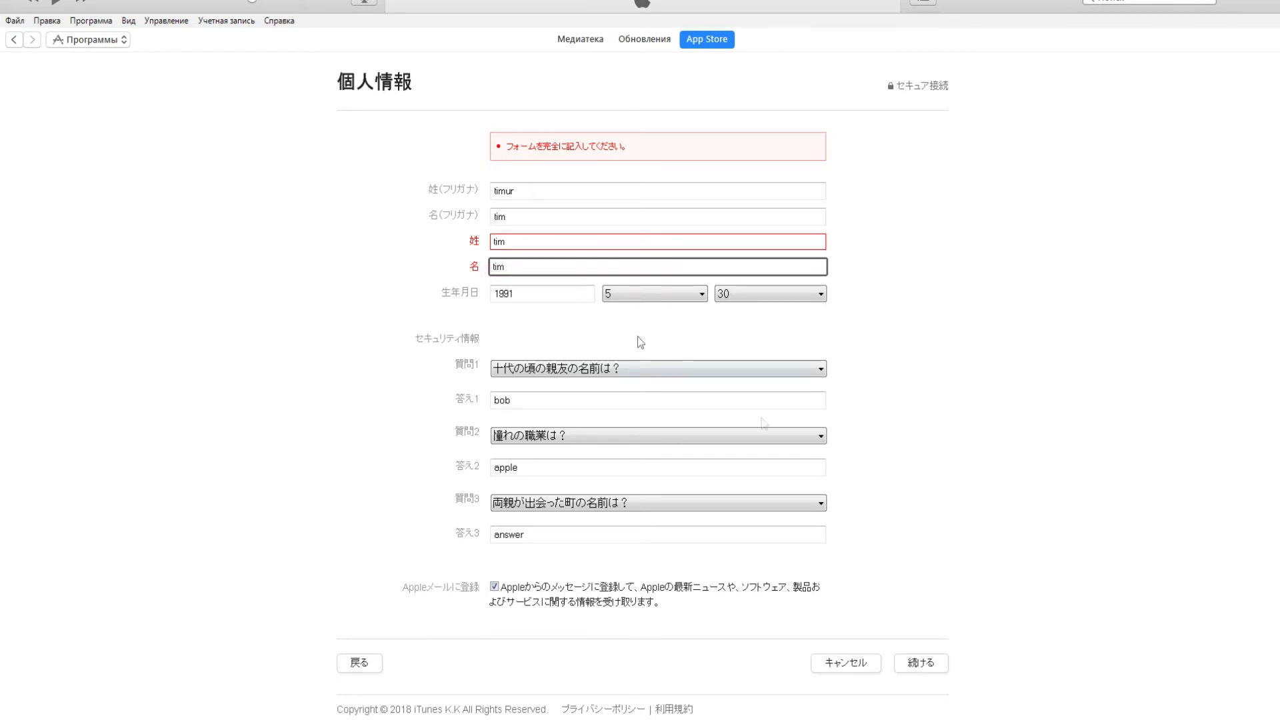
left_click(954, 510)
left_click(921, 662)
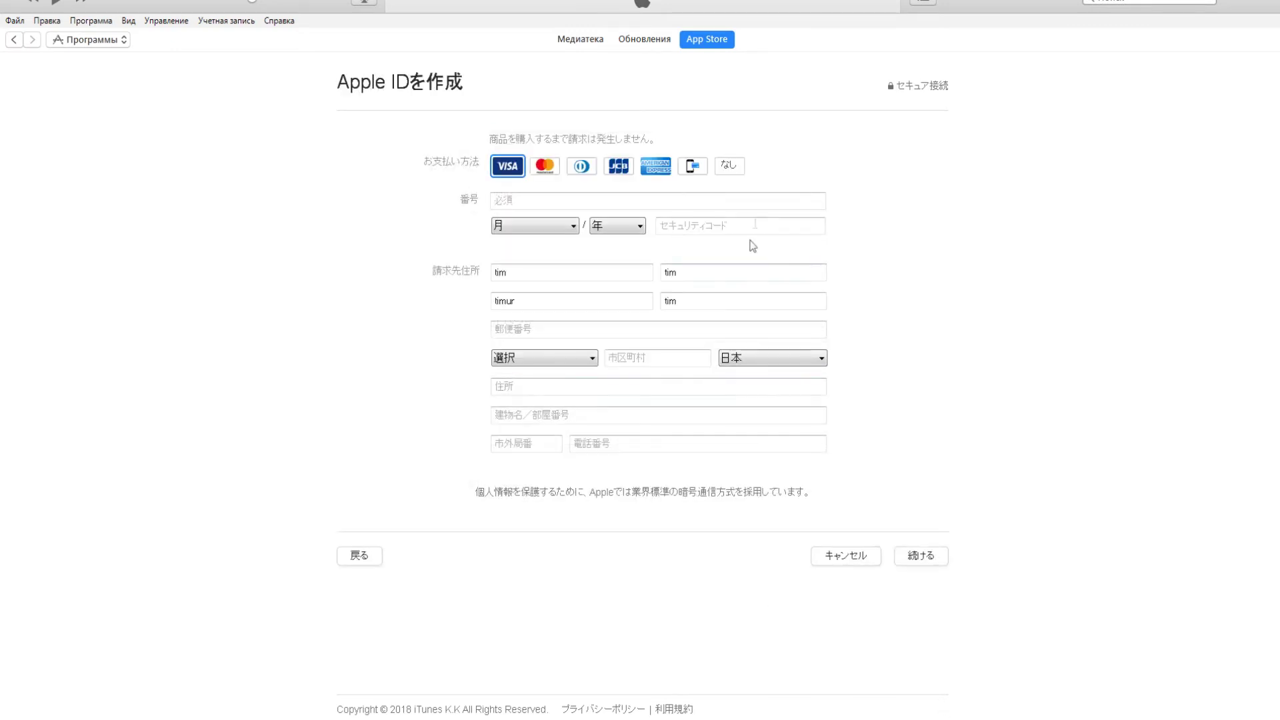
Set the payment method to なし and copy the postal code from the address notes
left_click(738, 168)
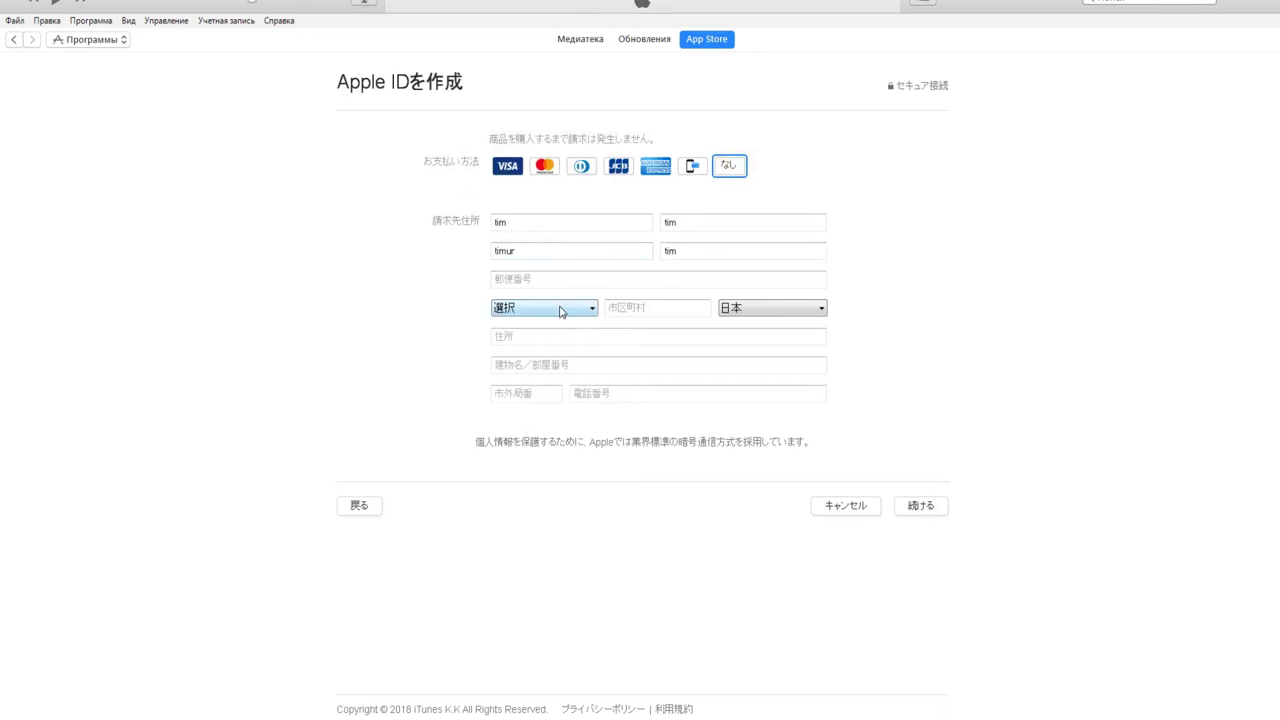
left_click(935, 513)
key("alt+Tab")
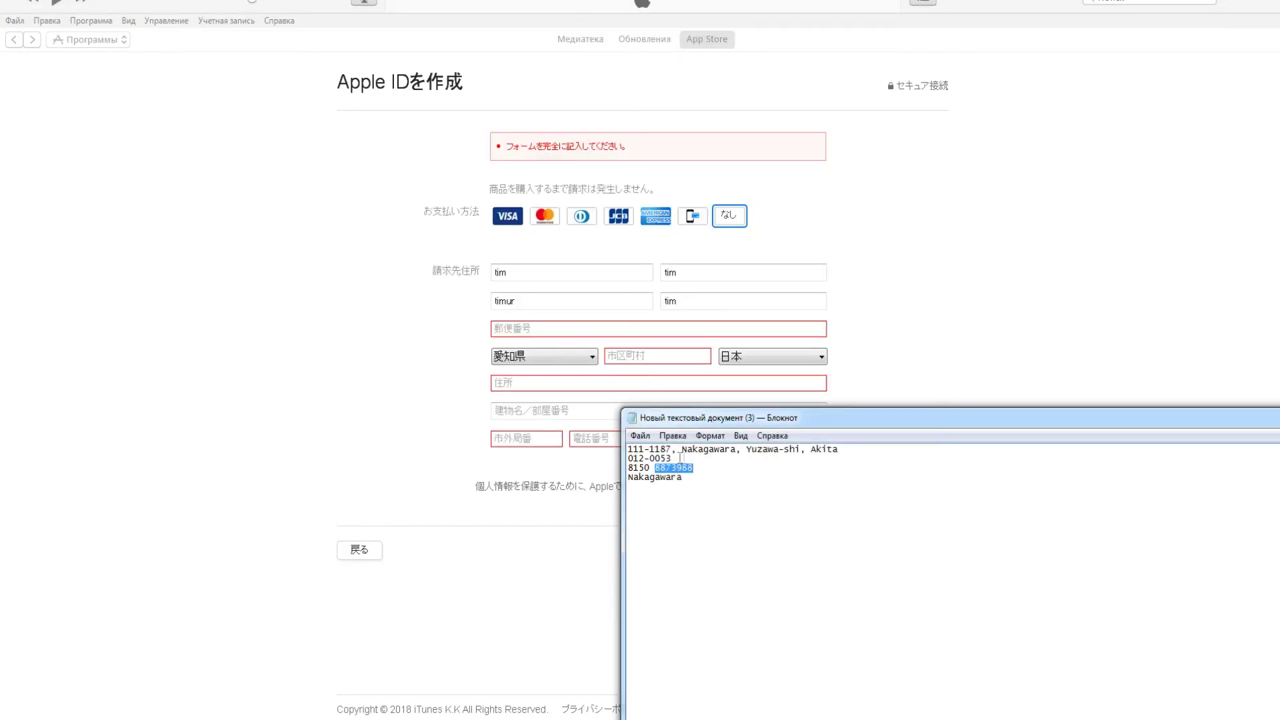
left_click_drag(672, 459, 628, 458)
right_click(650, 456)
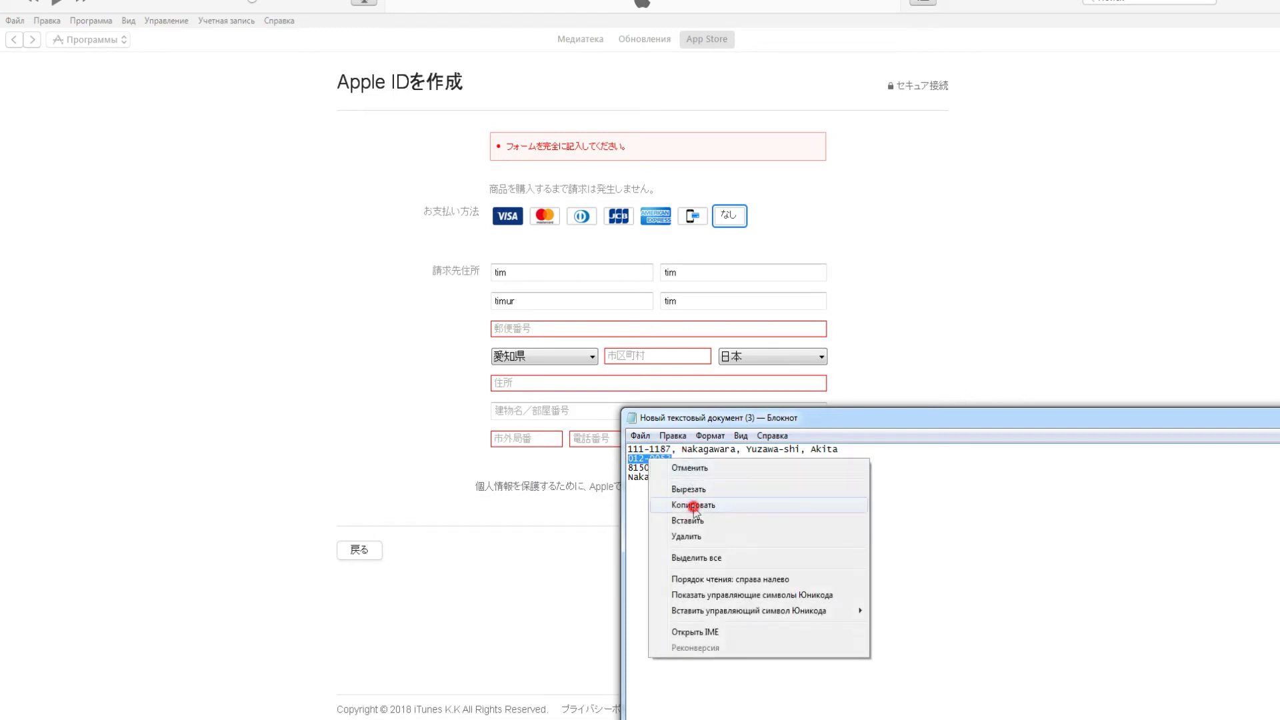
left_click(694, 505)
Paste the postal code into 郵便番号 and select the billing prefecture
left_click(526, 327)
key("ctrl+v")
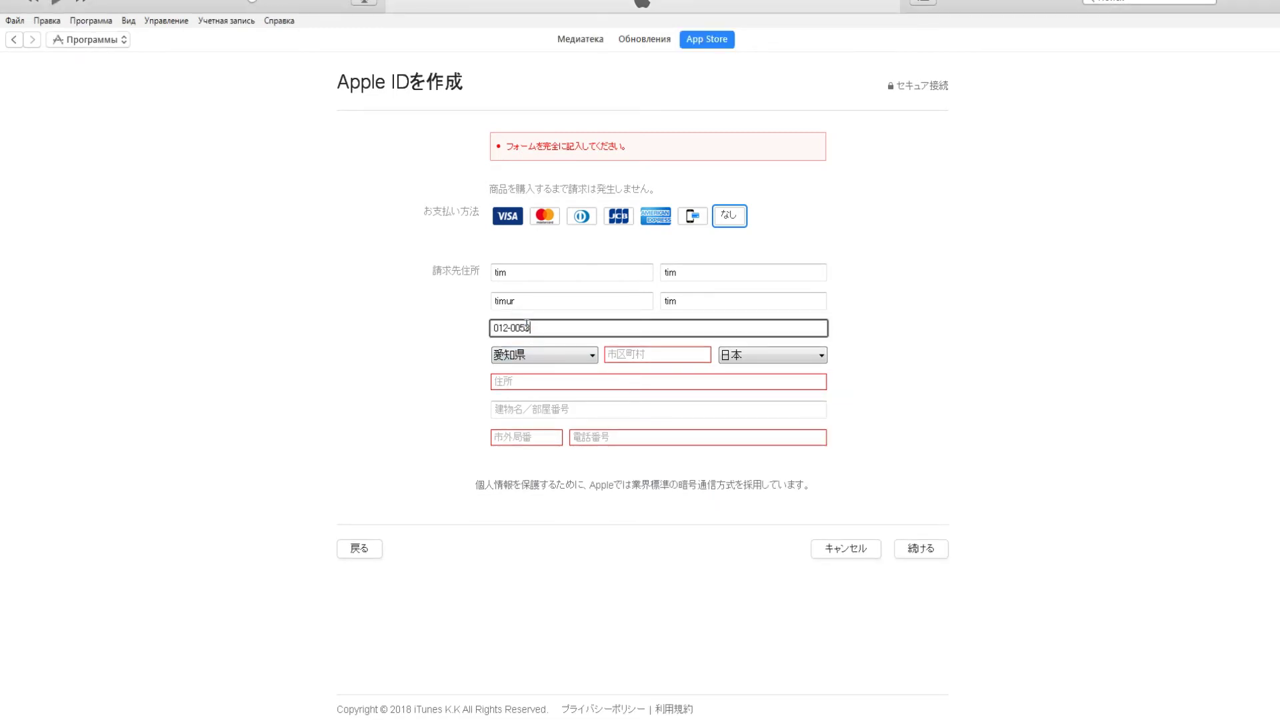
left_click(541, 355)
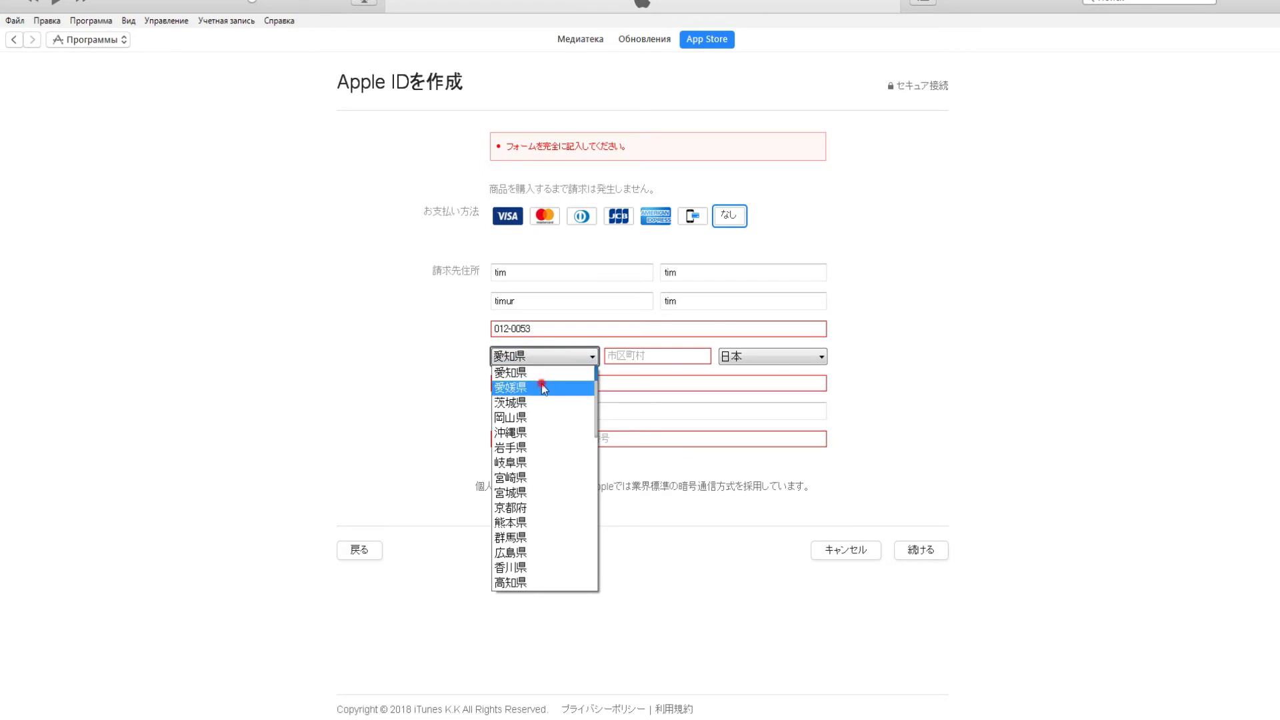
left_click(541, 383)
left_click(626, 359)
left_click(419, 706)
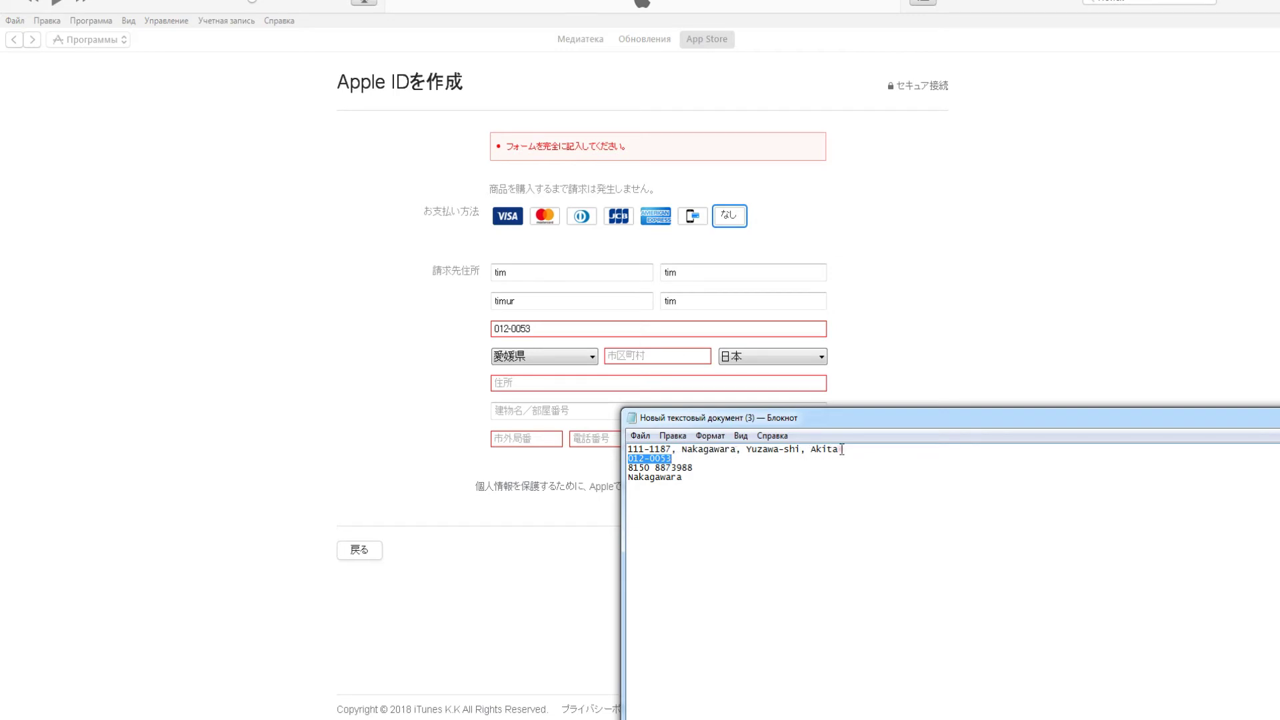
Copy the street address from the notes into the 住所 field
left_click_drag(840, 449, 628, 450)
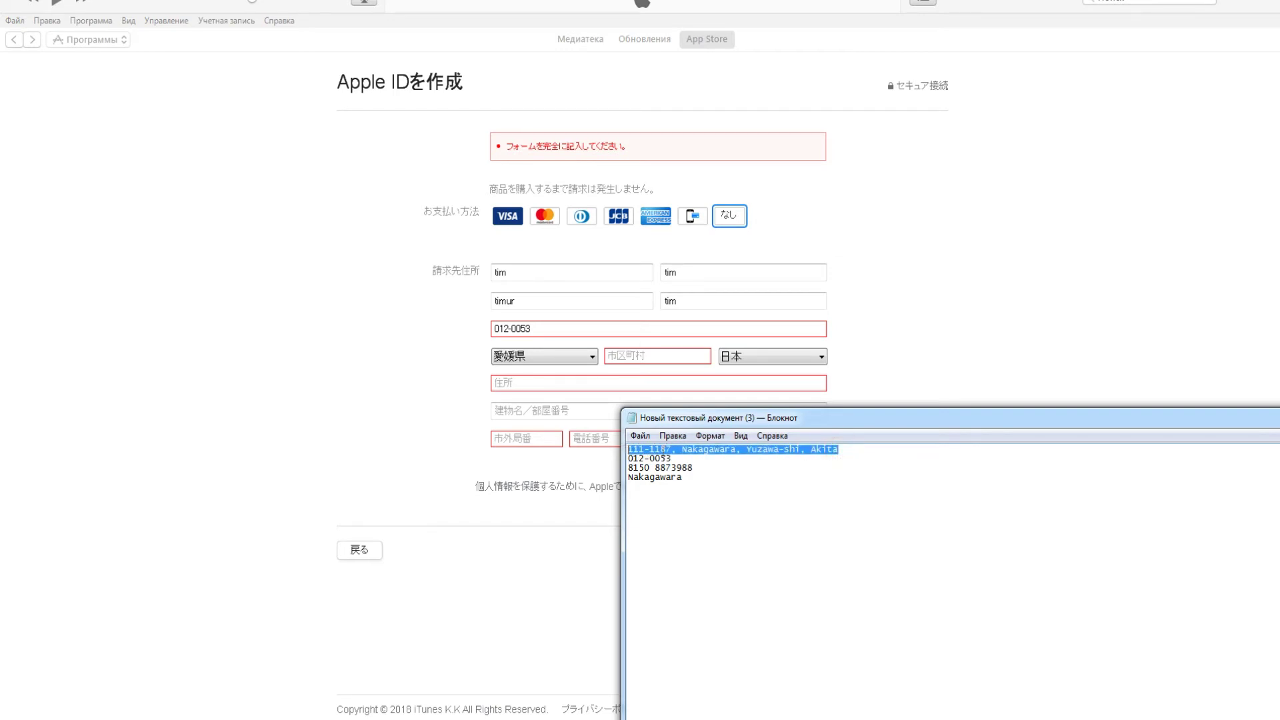
right_click(664, 449)
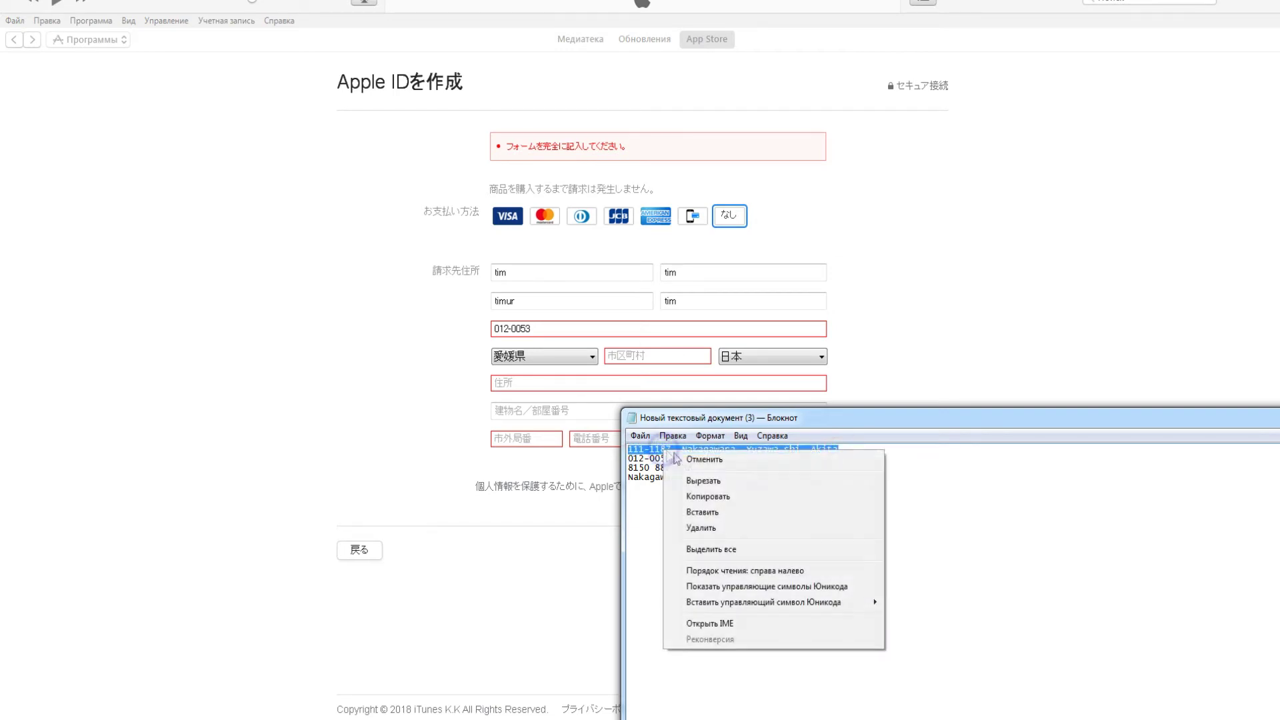
left_click(714, 496)
left_click(530, 382)
key("ctrl+v")
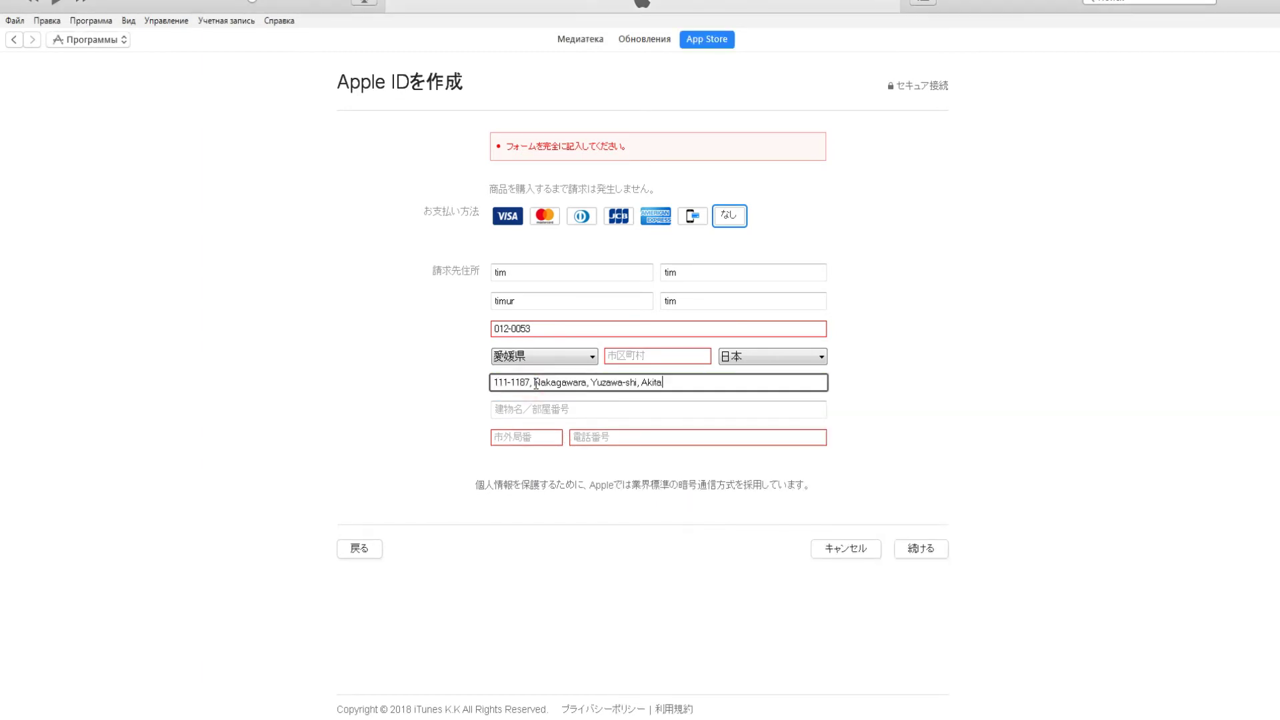
Copy the city name from the notes into the 市区町村 field
key("alt+Tab")
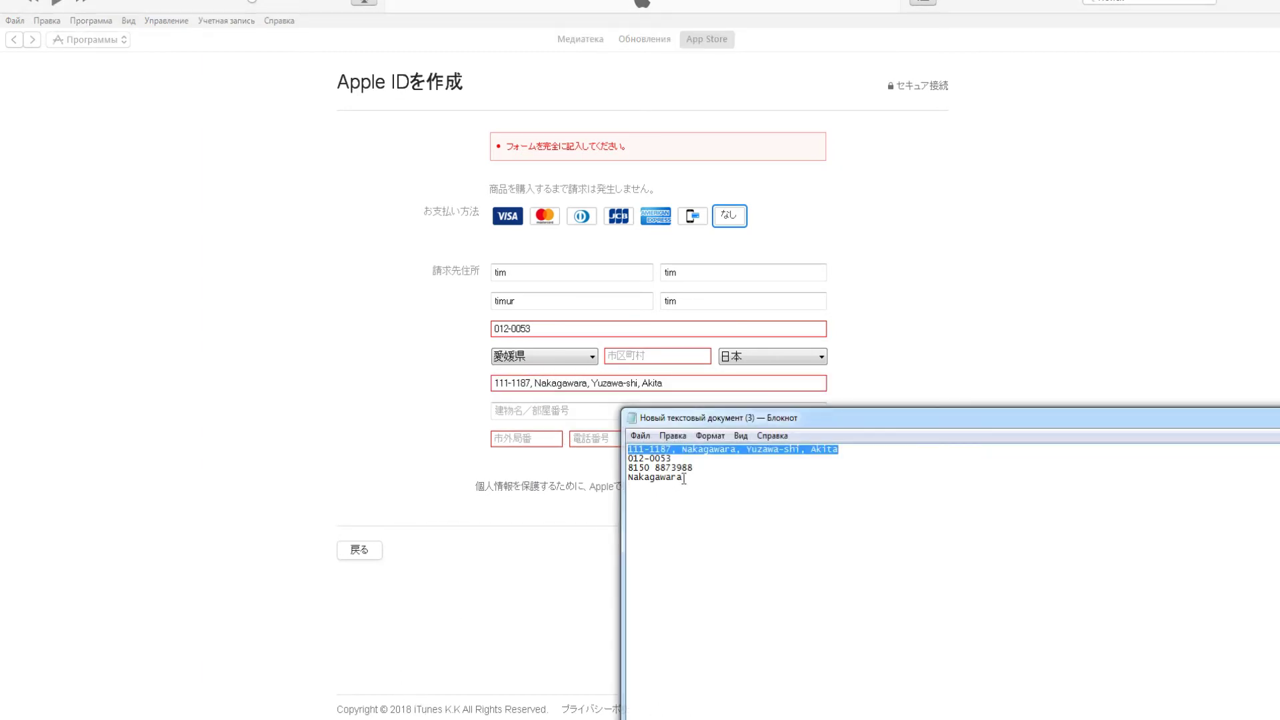
left_click_drag(685, 477, 628, 478)
right_click(650, 480)
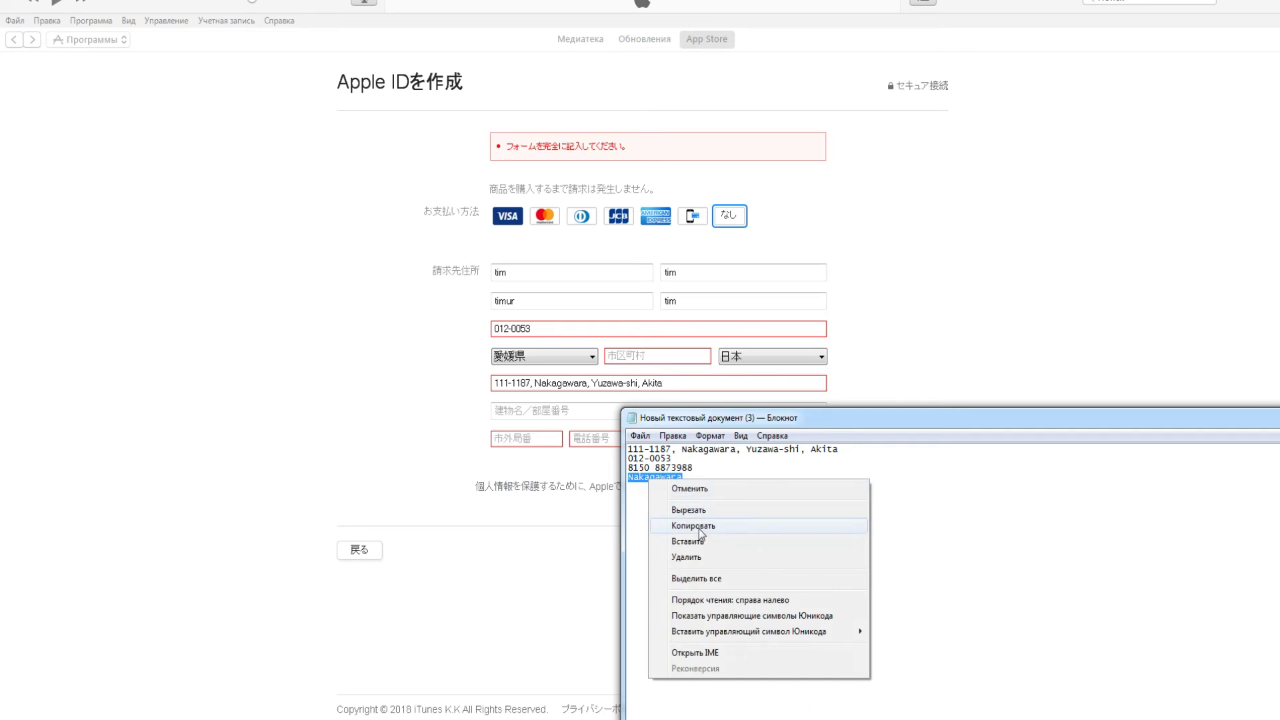
left_click(703, 535)
left_click(642, 357)
key("ctrl+v")
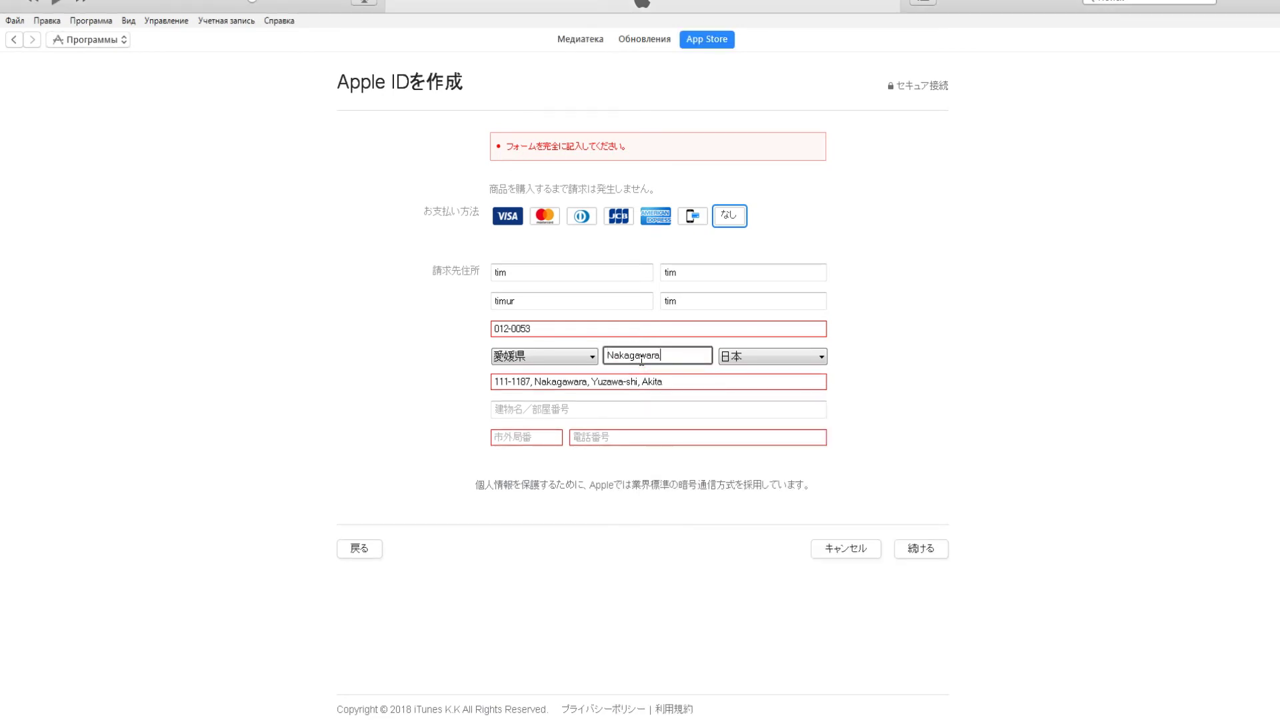
Enter the area code and the phone number from the notes, then submit the billing form
left_click(527, 438)
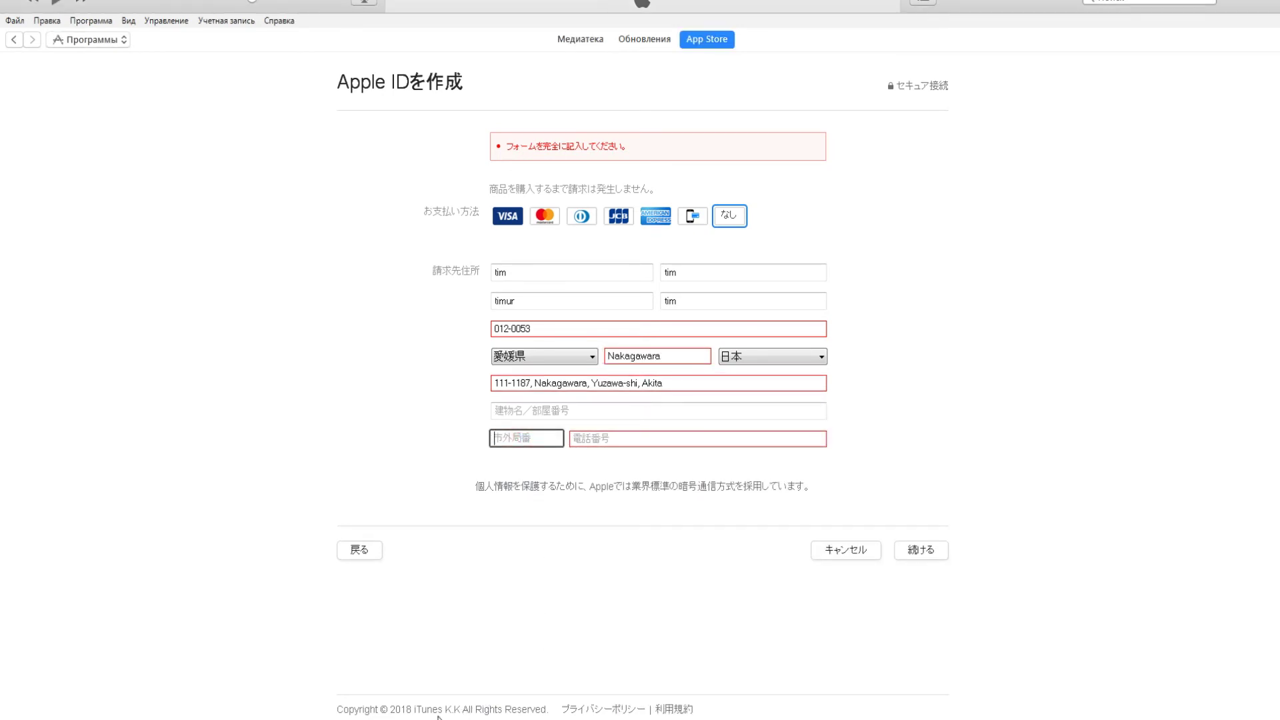
key("alt+Tab")
left_click_drag(693, 468, 656, 468)
right_click(657, 470)
left_click(718, 515)
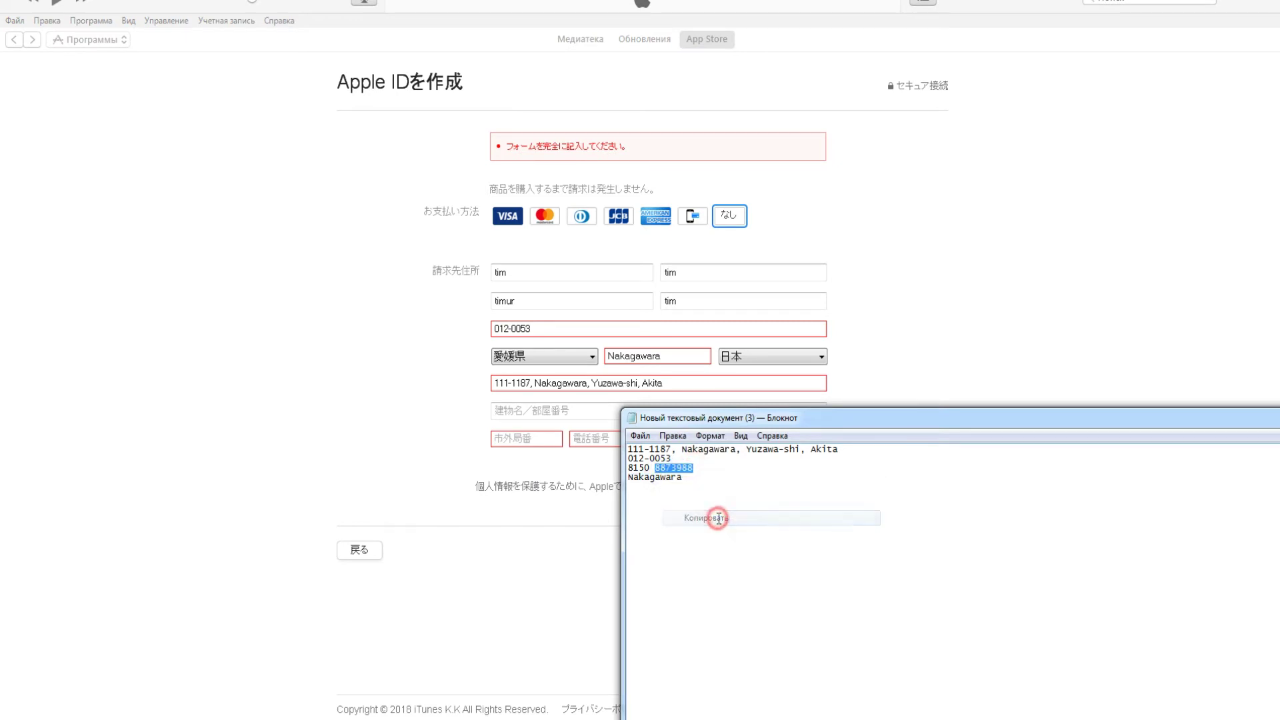
left_click(532, 440)
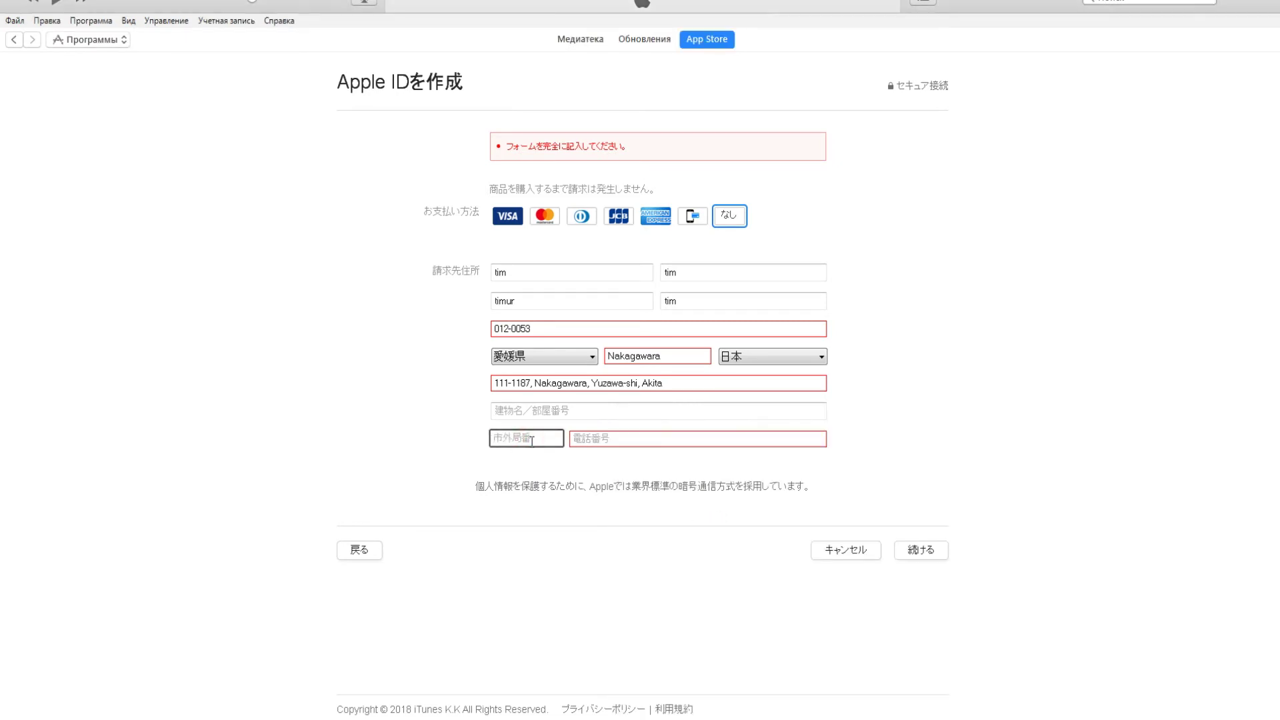
type("8150")
left_click(575, 446)
key("ctrl+v")
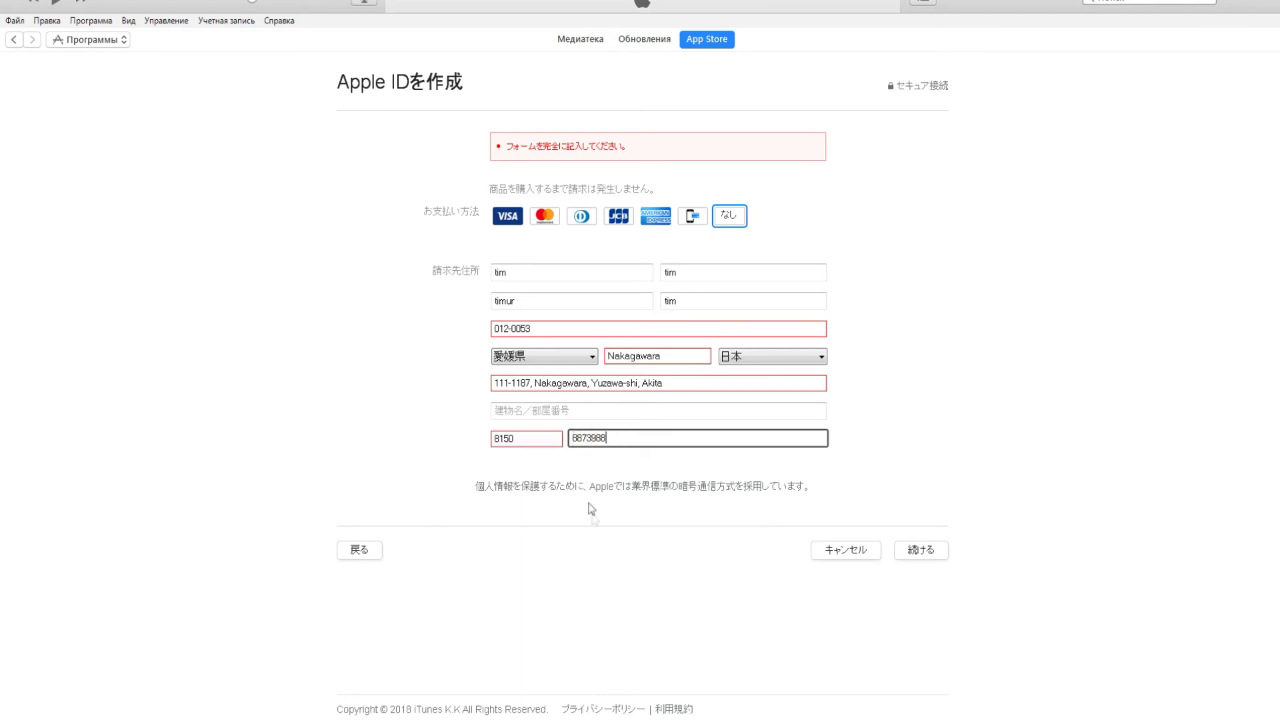
left_click(603, 554)
left_click(932, 553)
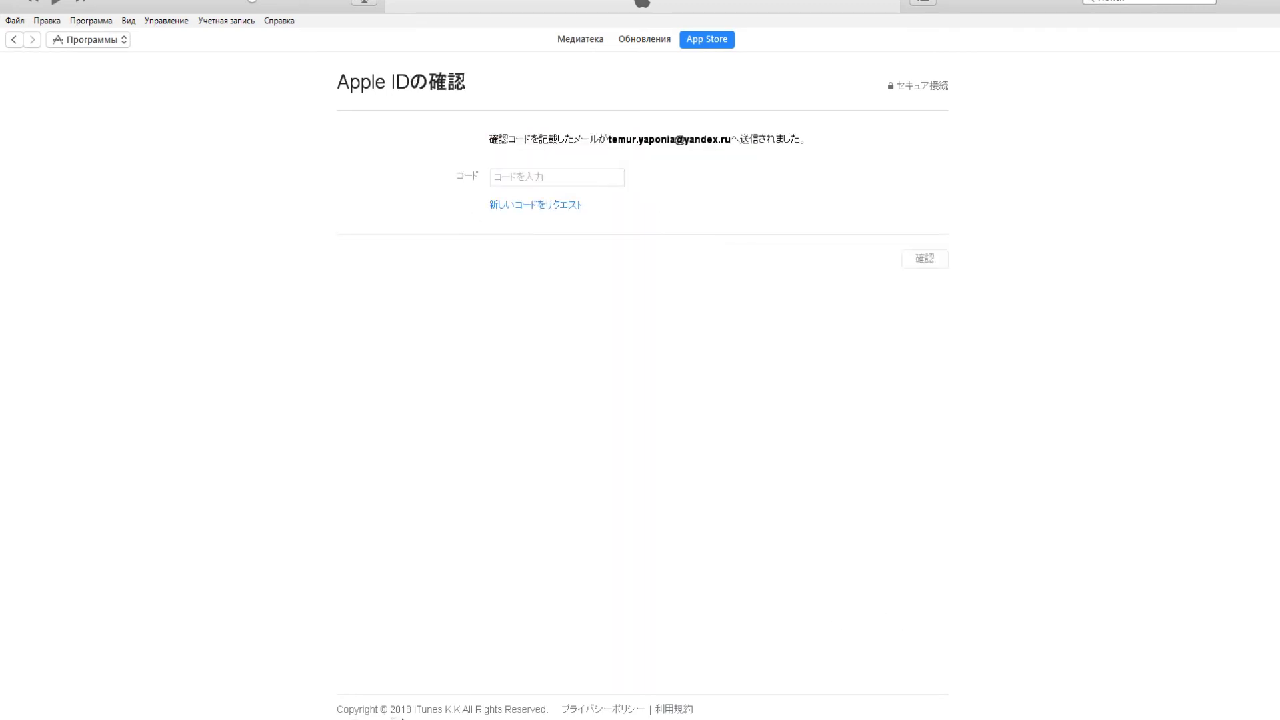
Refresh the Yandex inbox, open Apple's verification e-mail, and copy its code
key("alt+Tab")
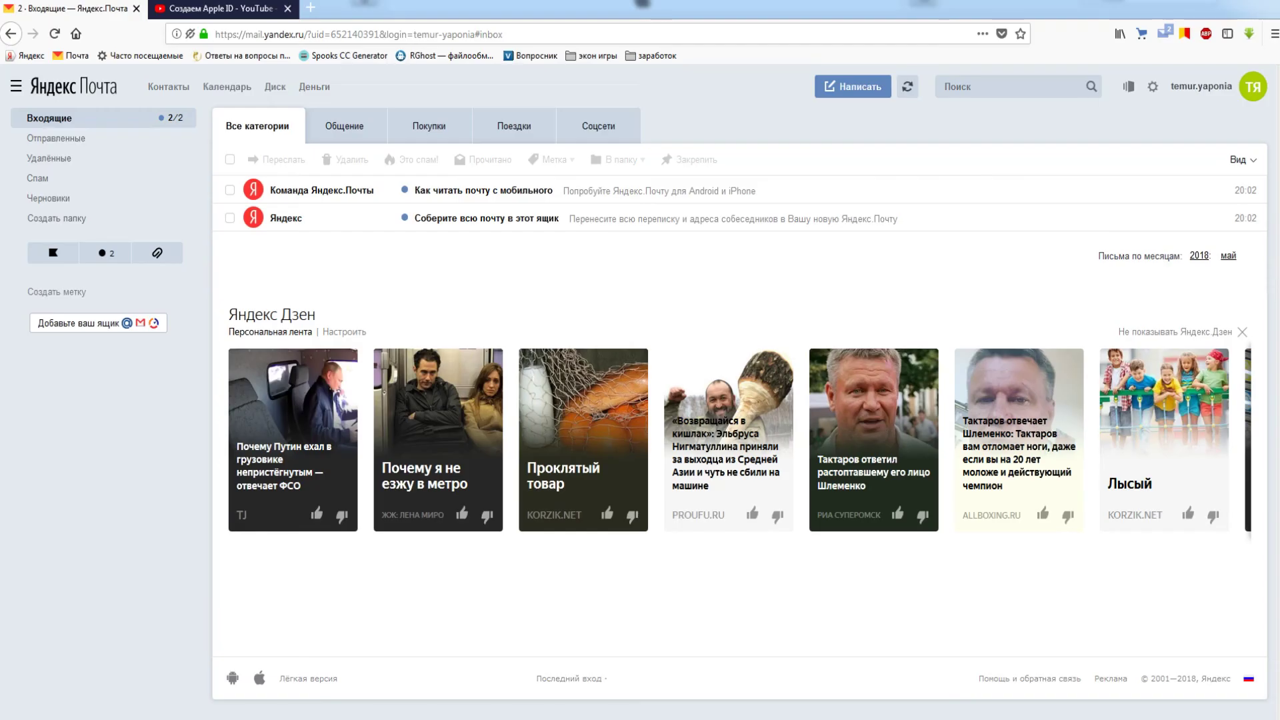
left_click(905, 87)
left_click(905, 92)
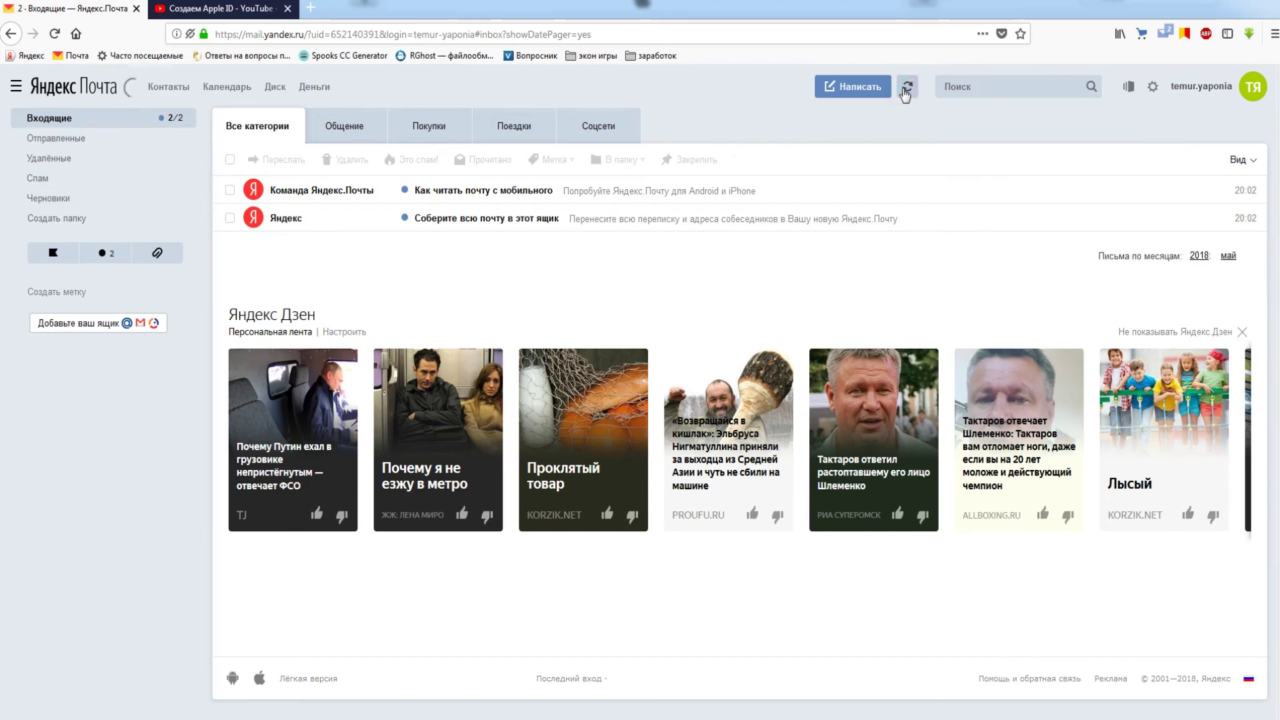
left_click(533, 193)
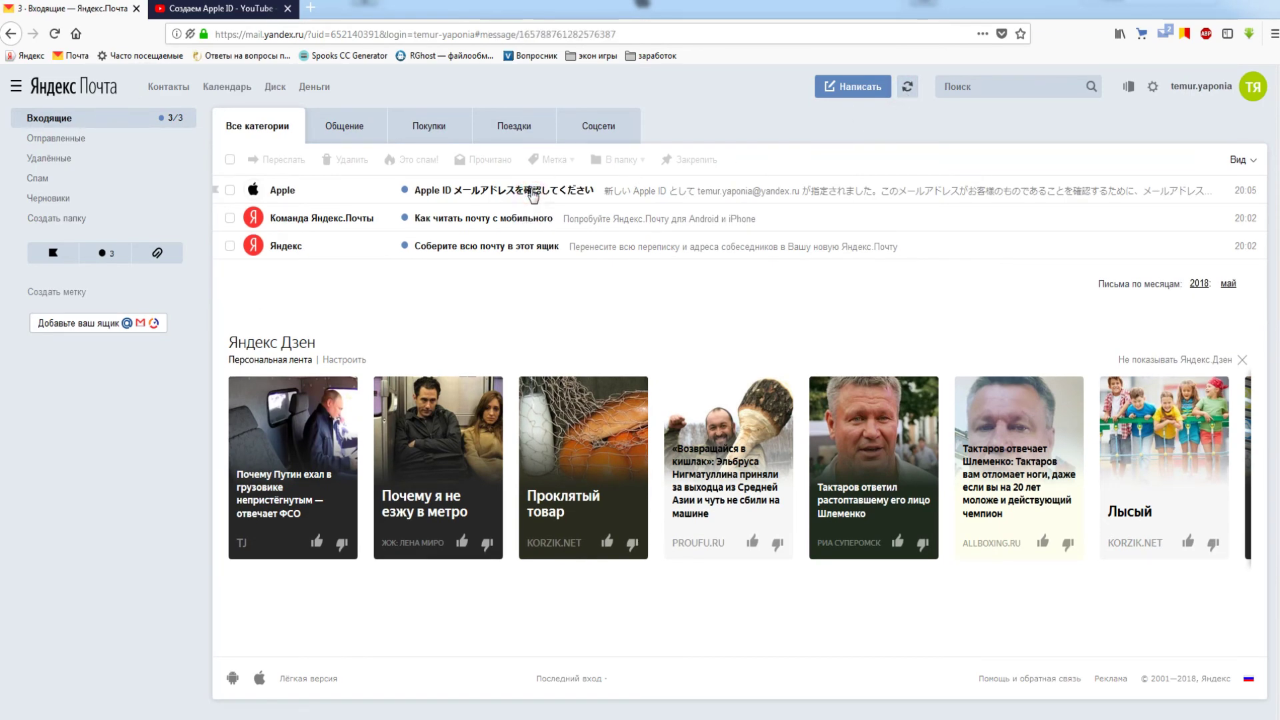
left_click_drag(358, 483, 304, 493)
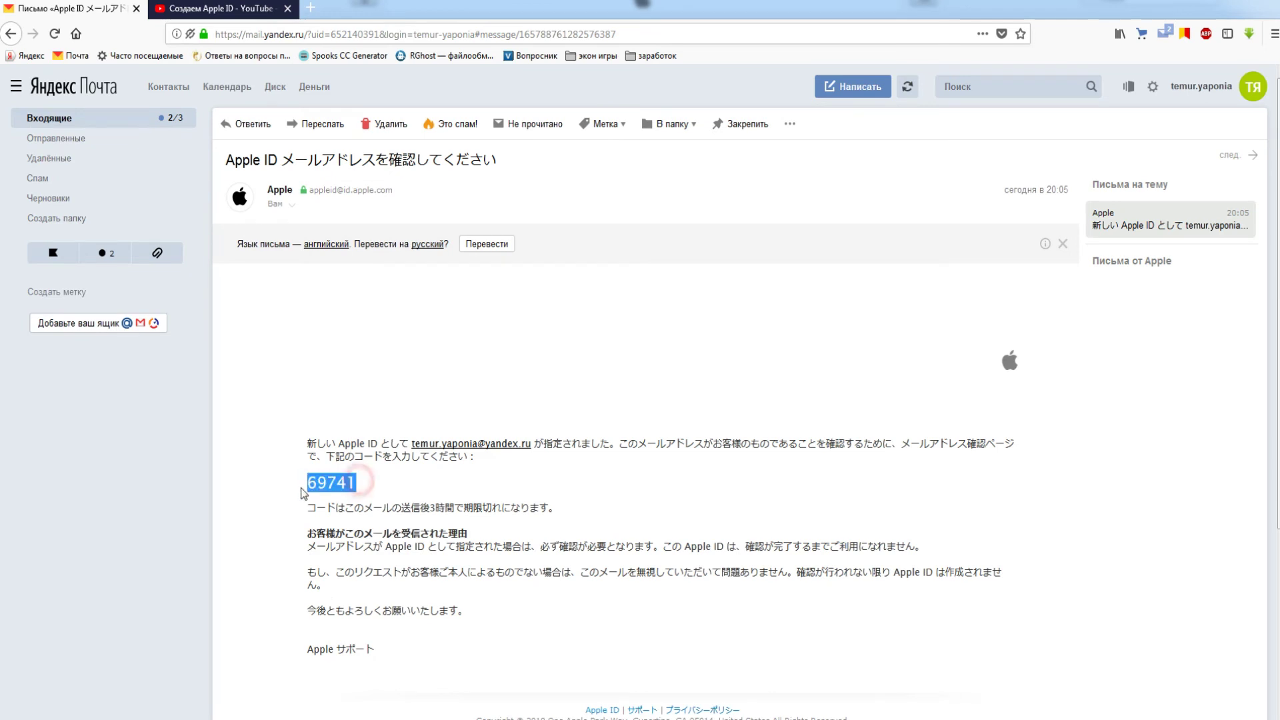
right_click(312, 486)
left_click(360, 494)
key("alt+Tab")
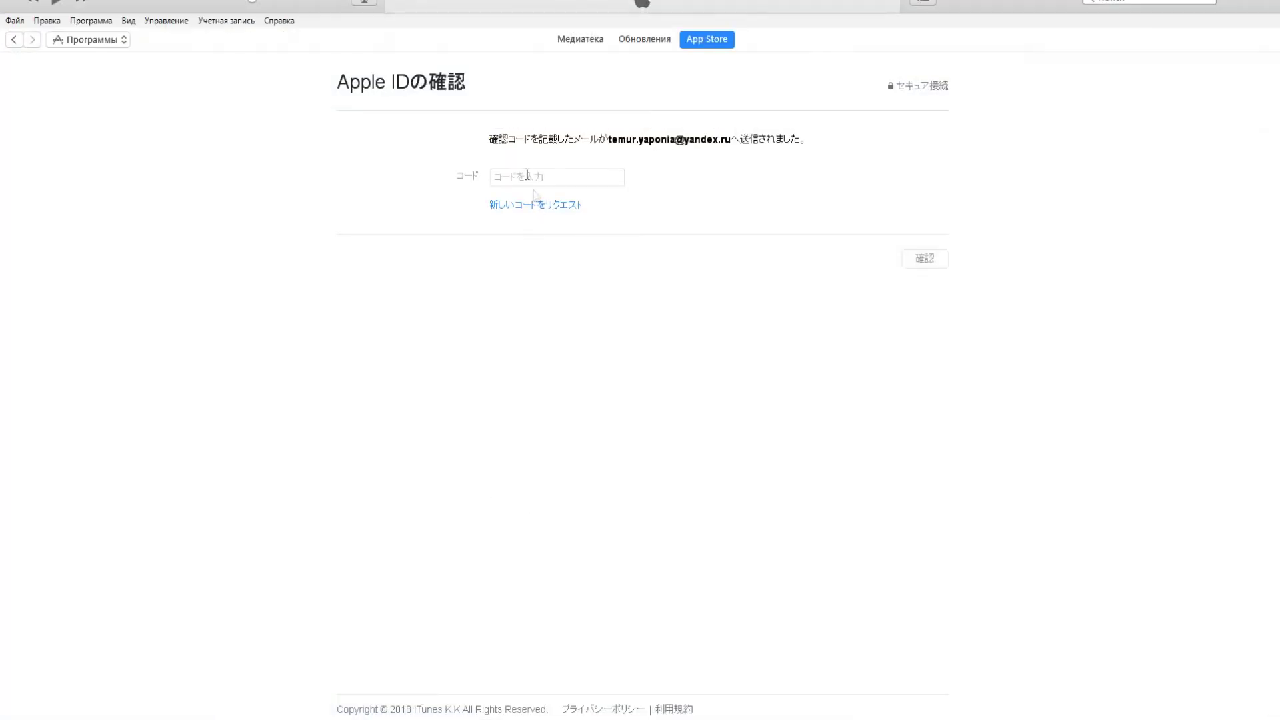
Paste the e-mailed code into the コード field and confirm it with 確認
left_click(527, 175)
key("ctrl+v")
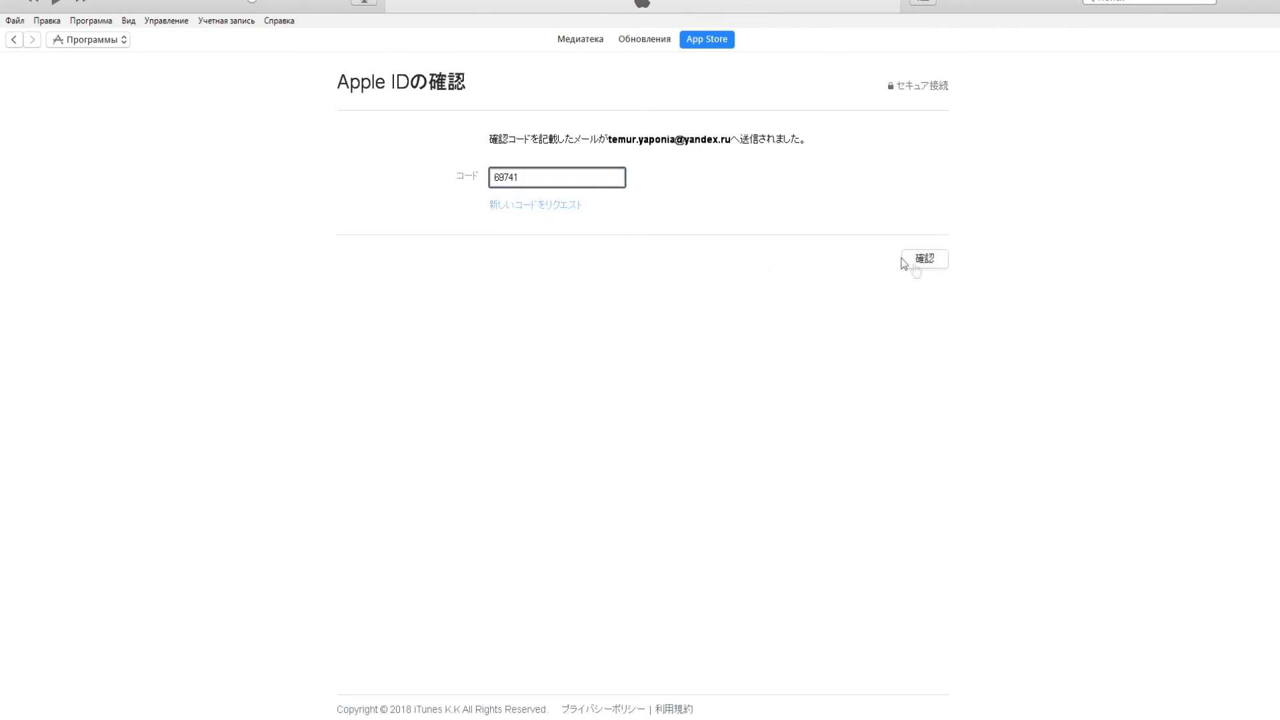
left_click(925, 258)
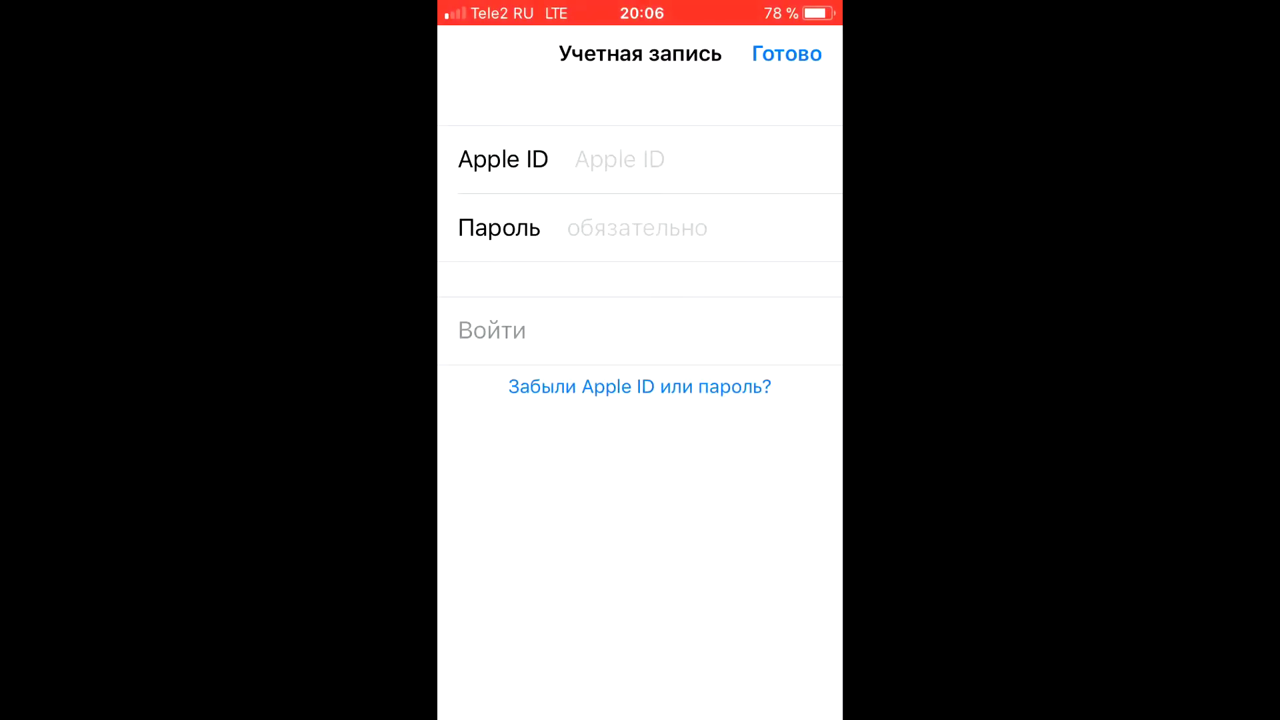
Paste the new Apple ID address into the sign-in form, enter its password and submit
left_click(621, 159)
left_click(578, 158)
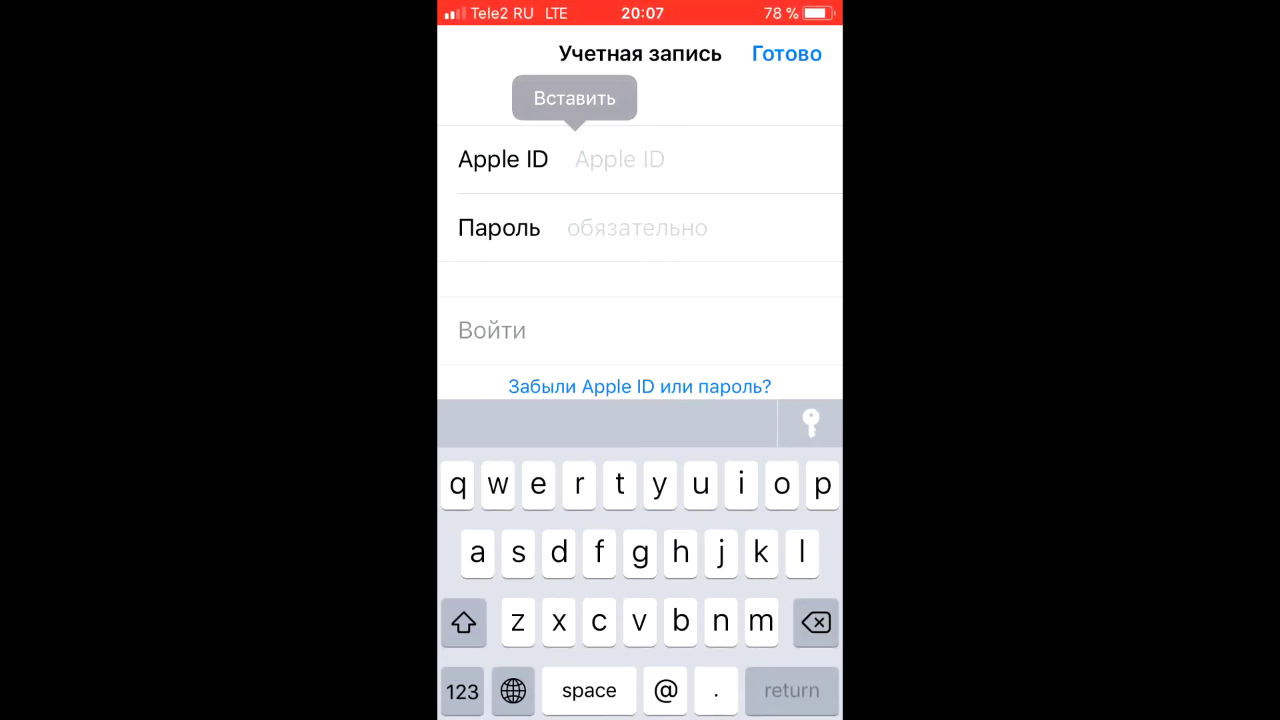
left_click(575, 98)
left_click(637, 228)
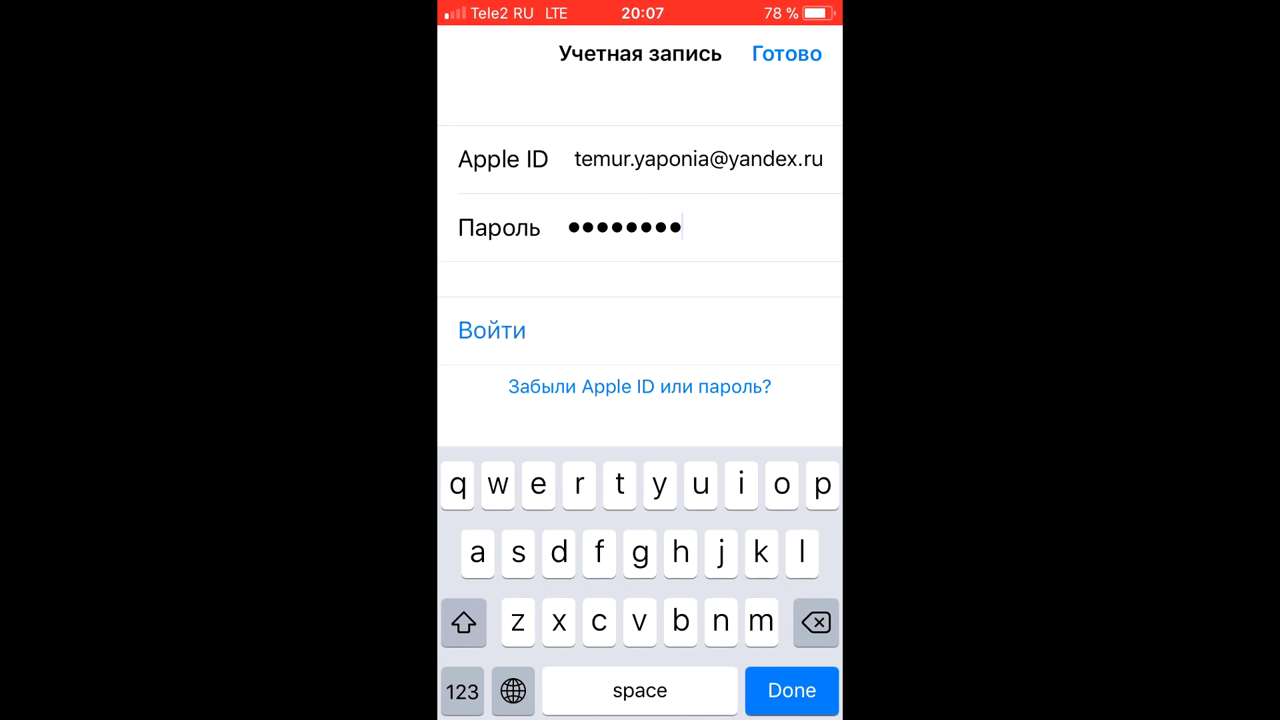
key("Return")
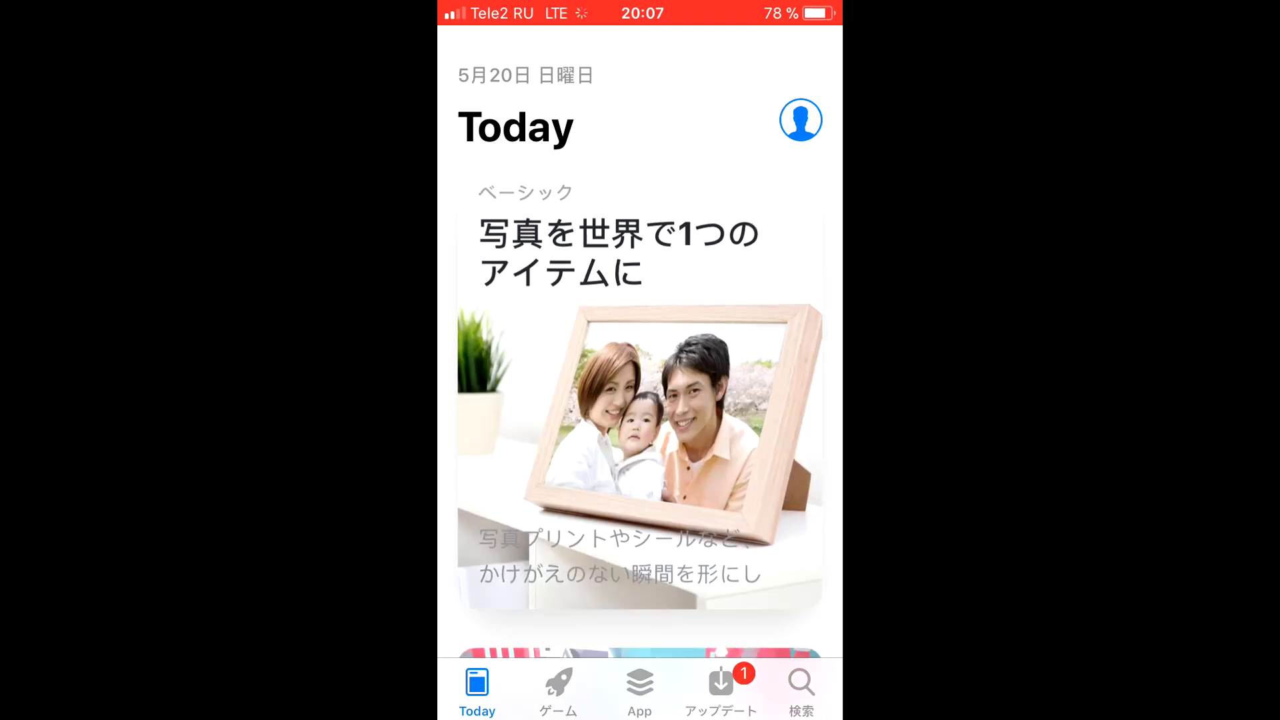
Get the free ファッション天気予報 app from 今日のAPP, authorise with the password, and decline Touch ID
scroll(640, 361, "down", 5)
scroll(640, 340, "down", 10)
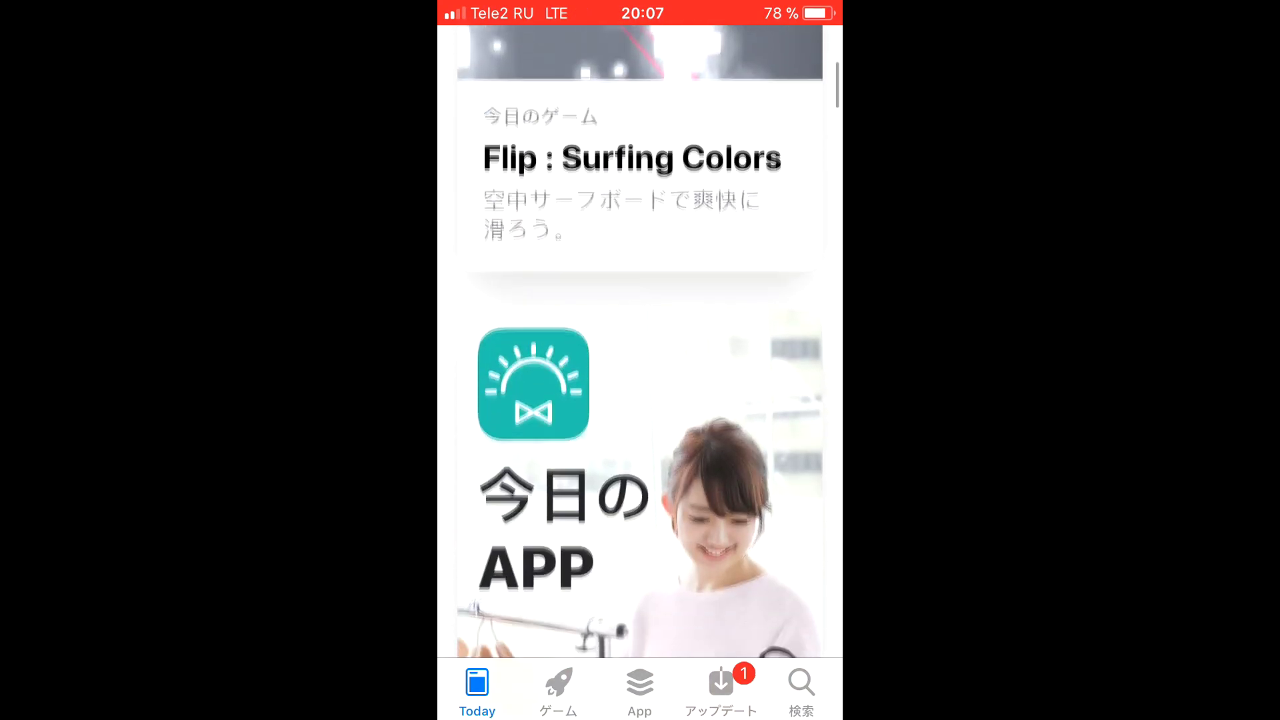
left_click(754, 337)
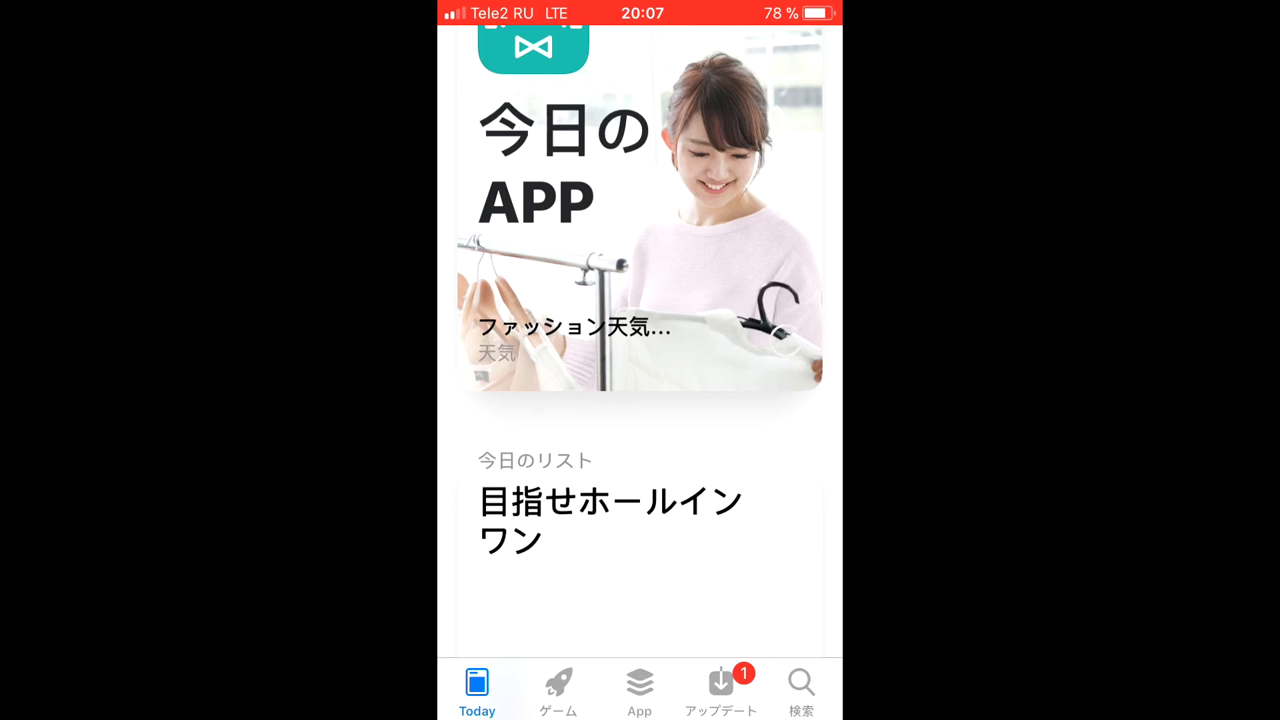
left_click(640, 654)
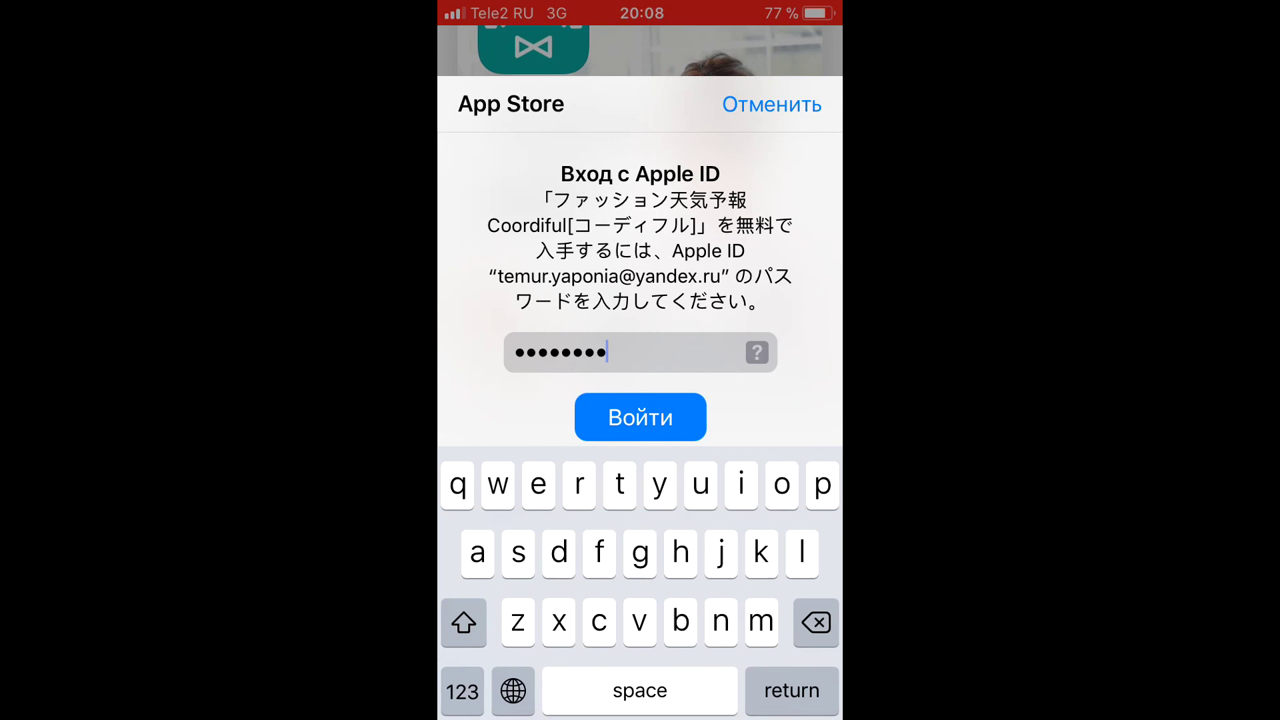
left_click(640, 417)
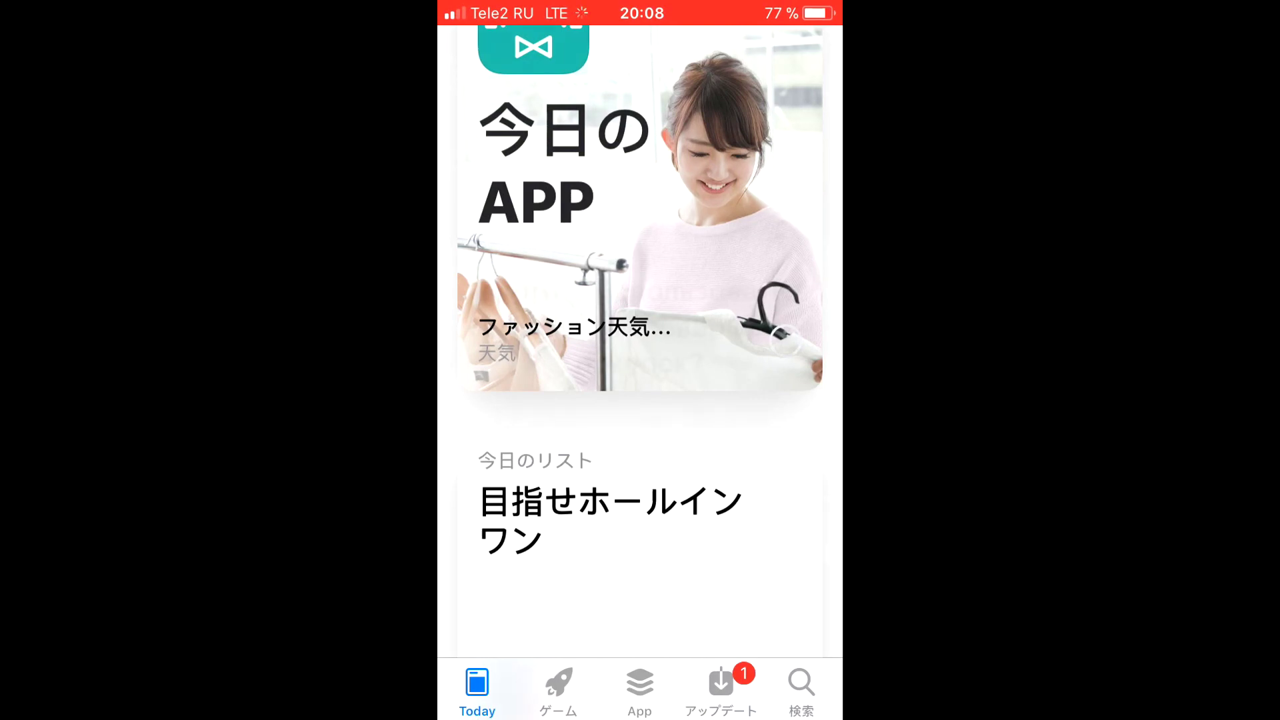
left_click(554, 432)
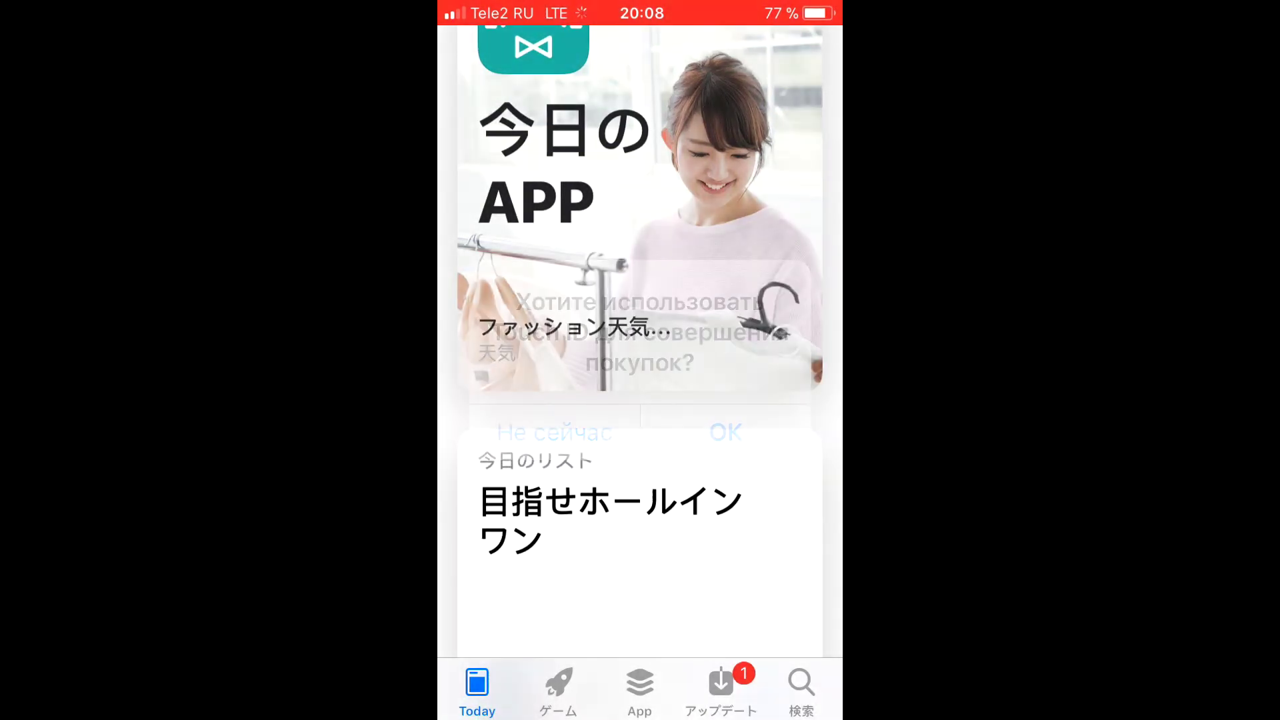